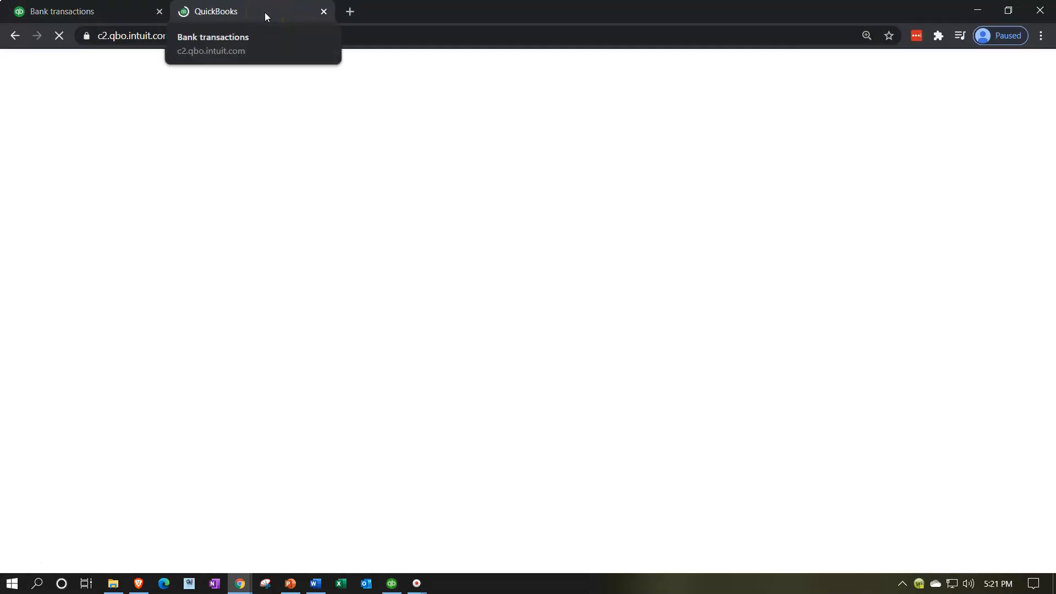
Duplicate the bank transactions tab and open the Profit and Loss report in the new tab.
right_click(265, 12)
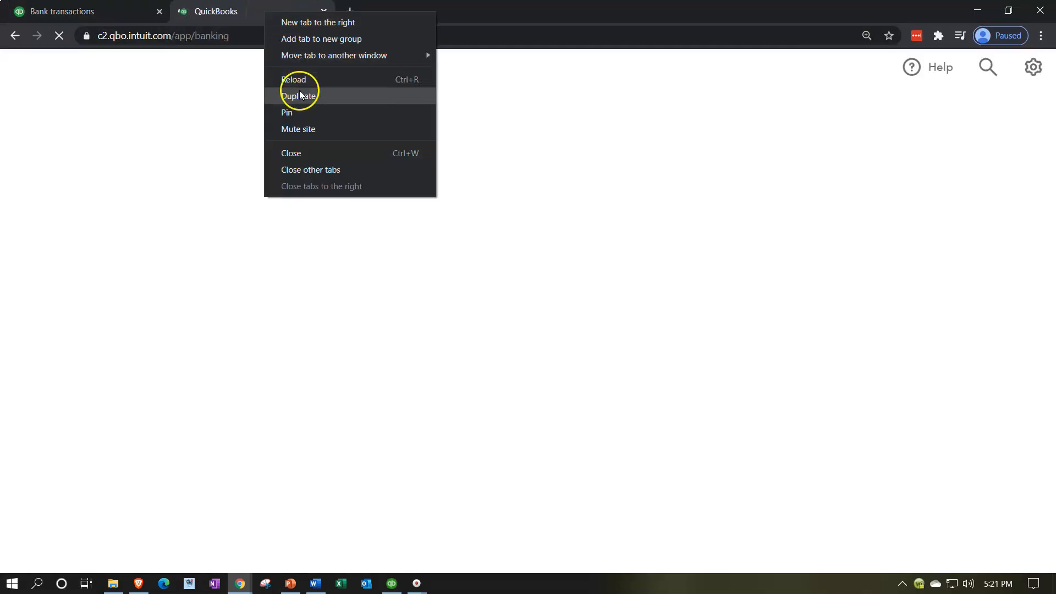
left_click(299, 91)
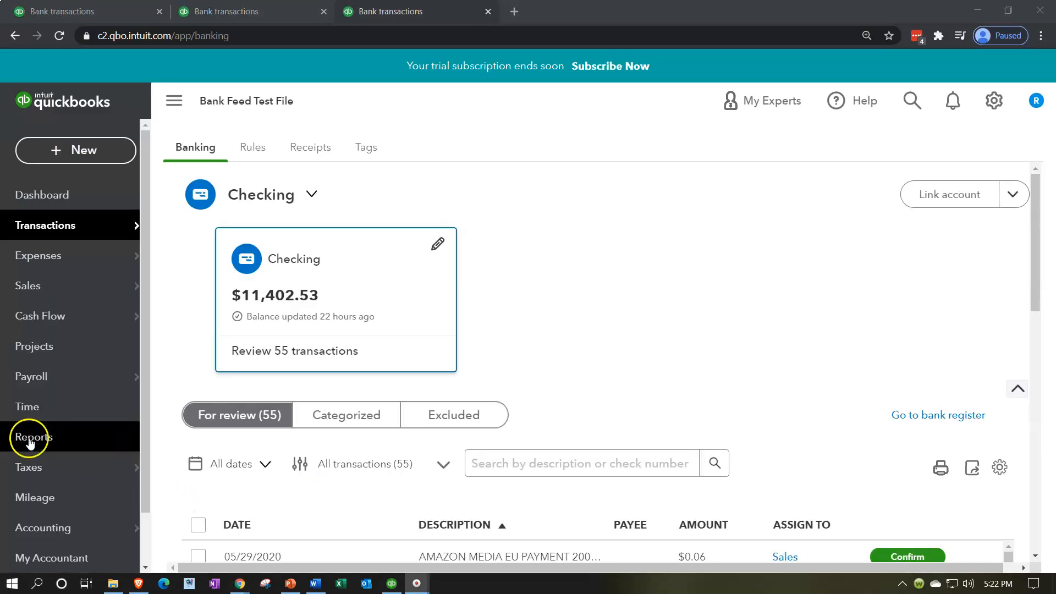
left_click(27, 440)
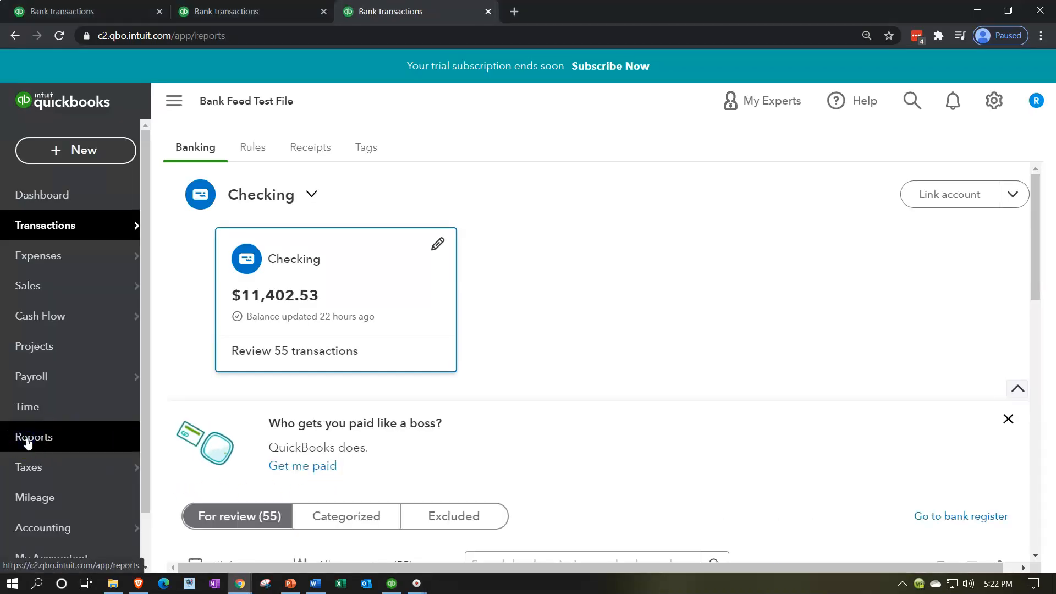
left_click(27, 440)
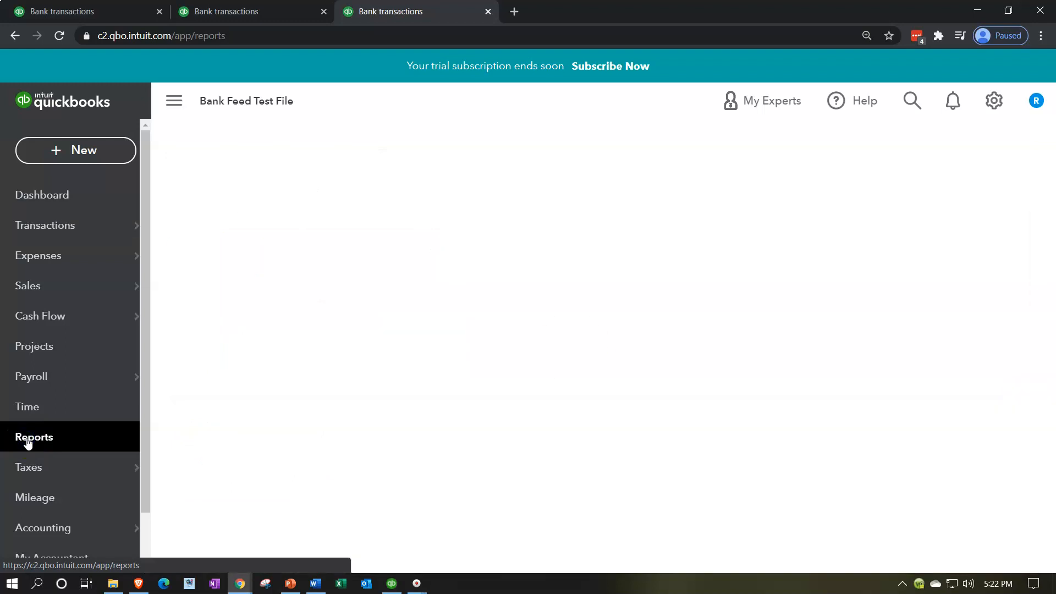
left_click(309, 453)
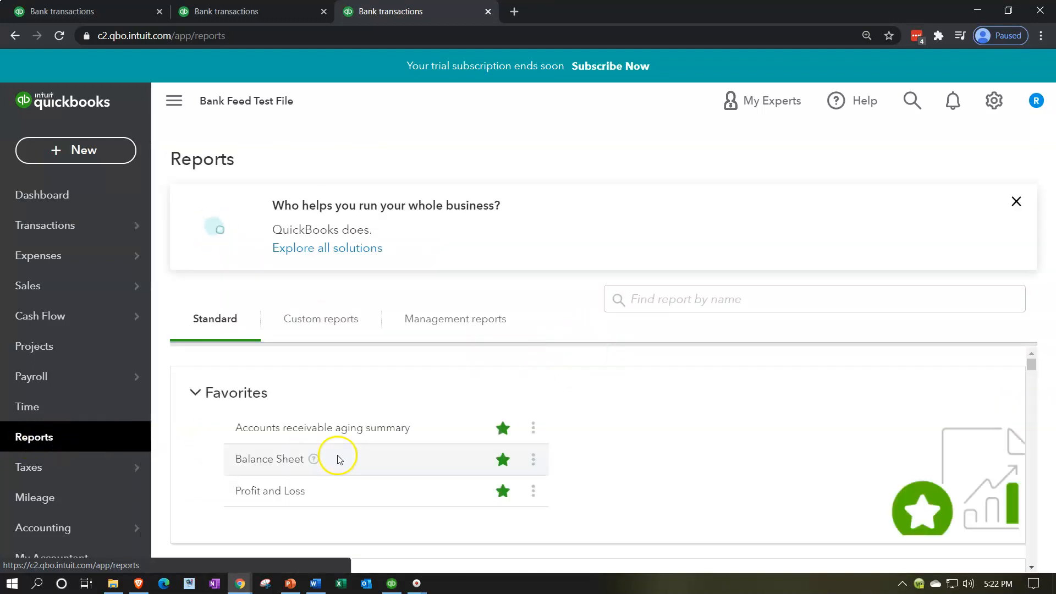
left_click(279, 496)
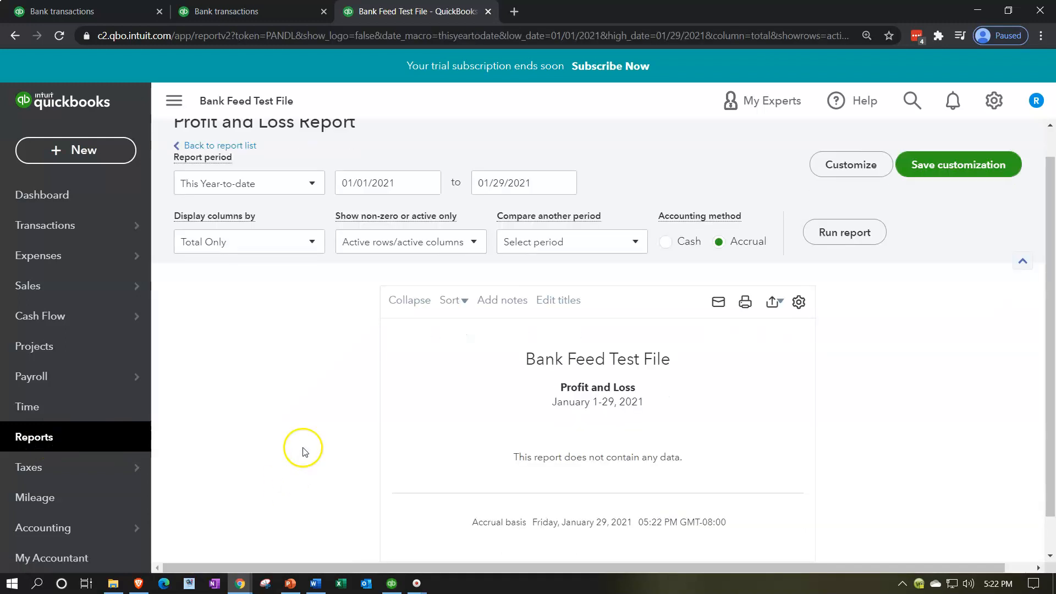
Run the Profit and Loss report for the period 01/01/2020 to 12/31/2020.
left_click(374, 221)
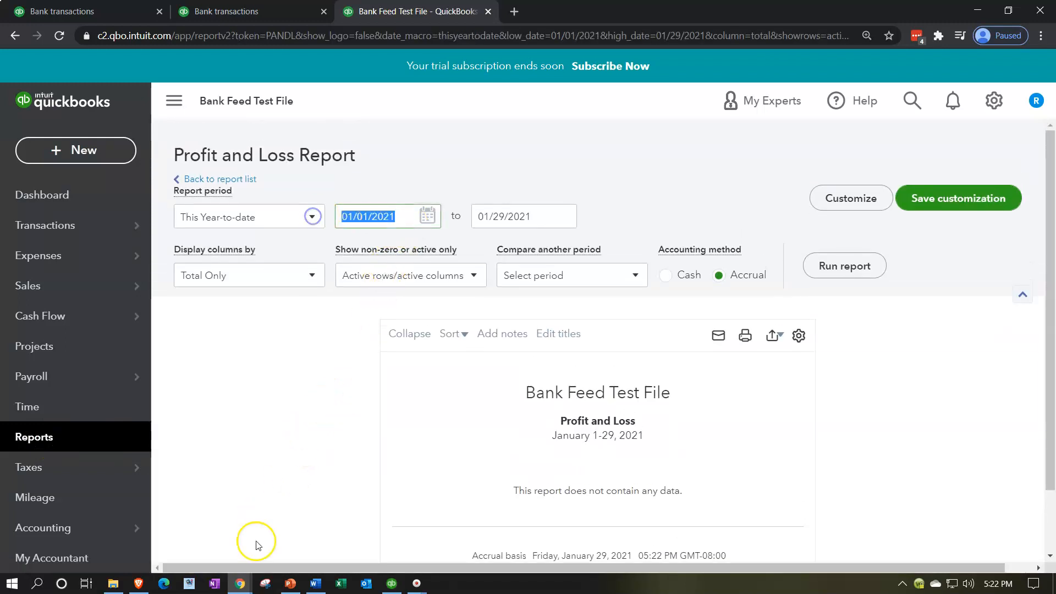
type("010120")
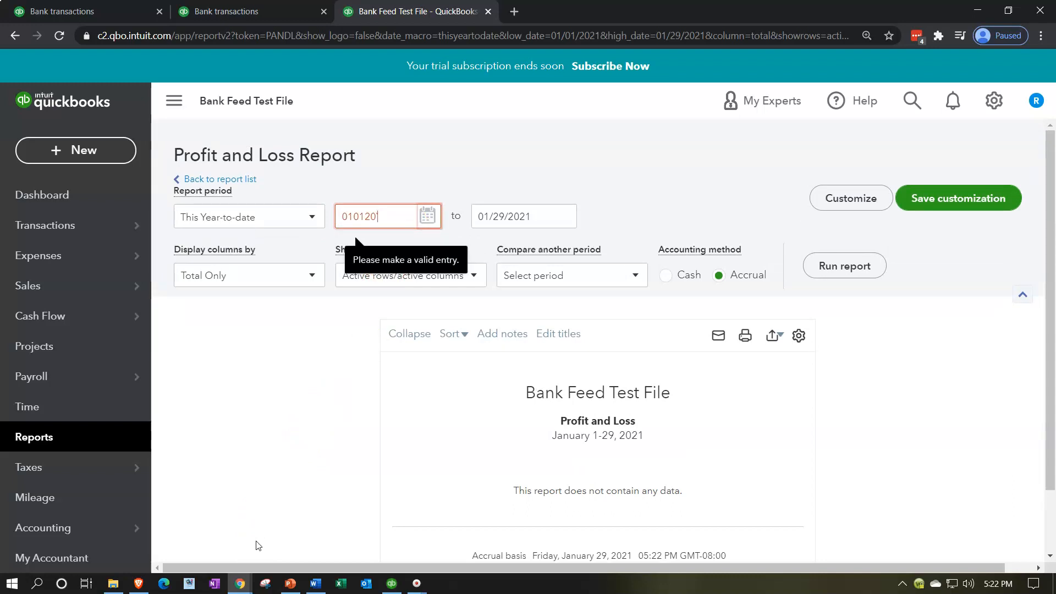
type("`20")
key("Tab")
type("123120")
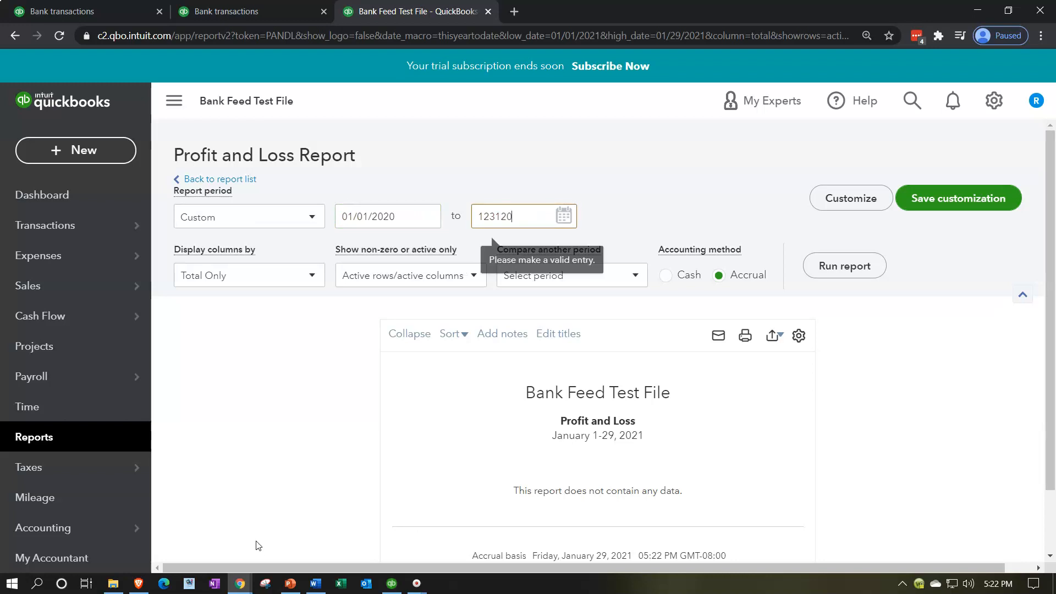
key("Tab")
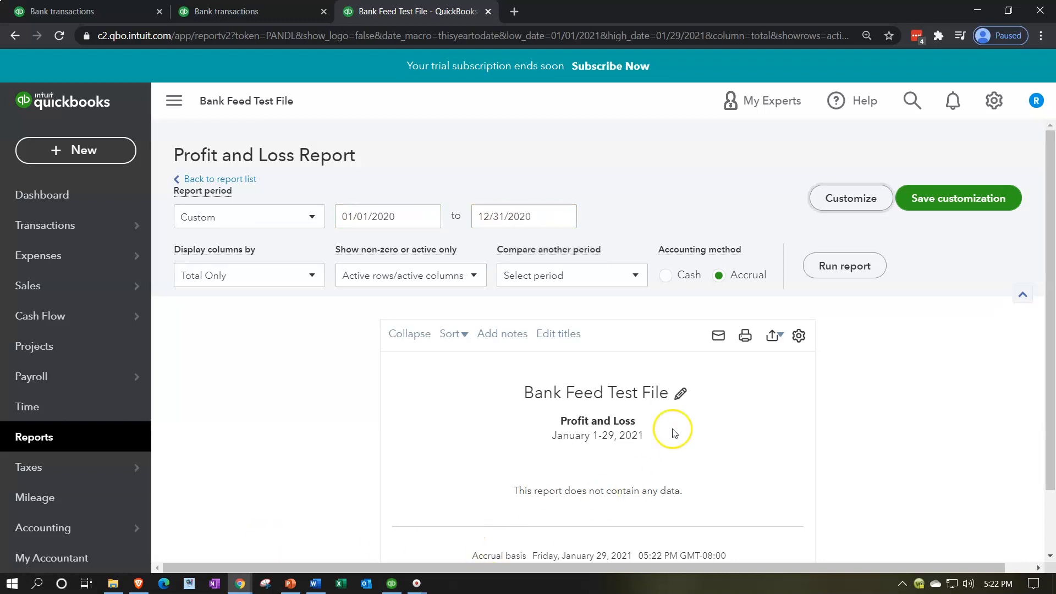
left_click(829, 273)
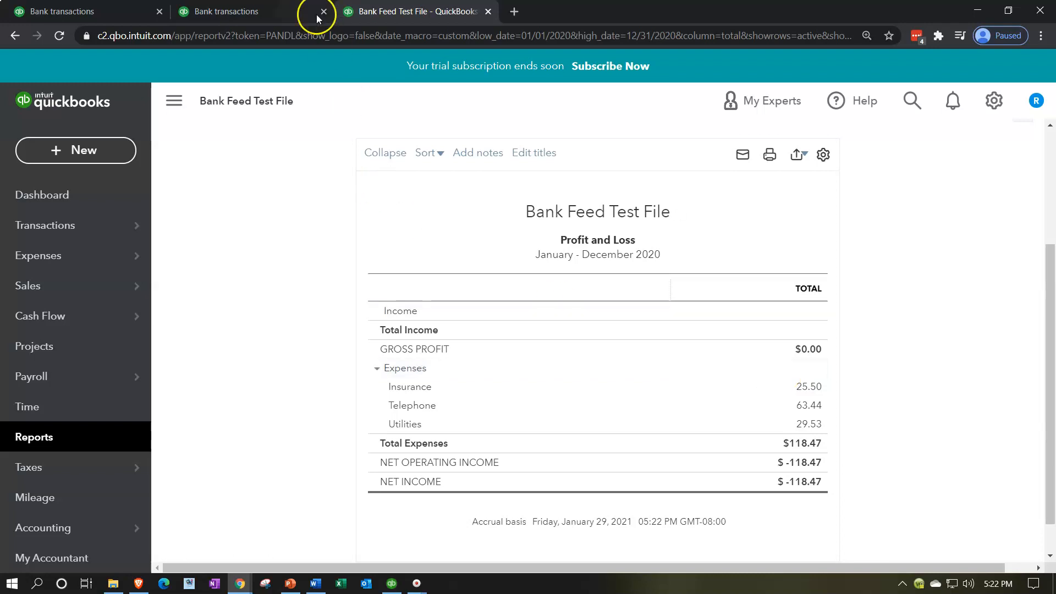
Open the Balance Sheet report in the second bank transactions tab.
left_click(260, 8)
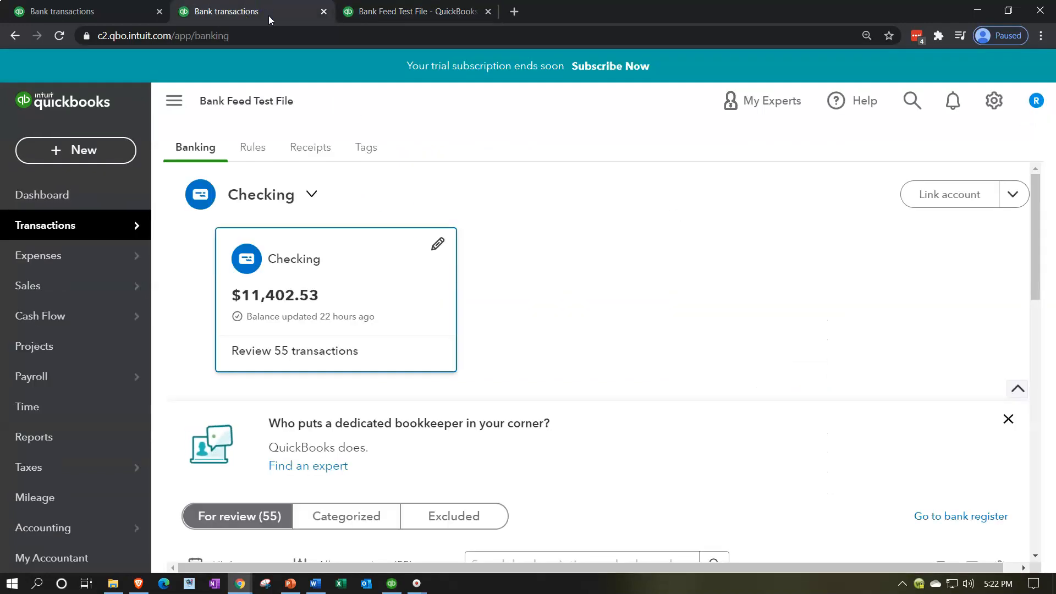
left_click(83, 436)
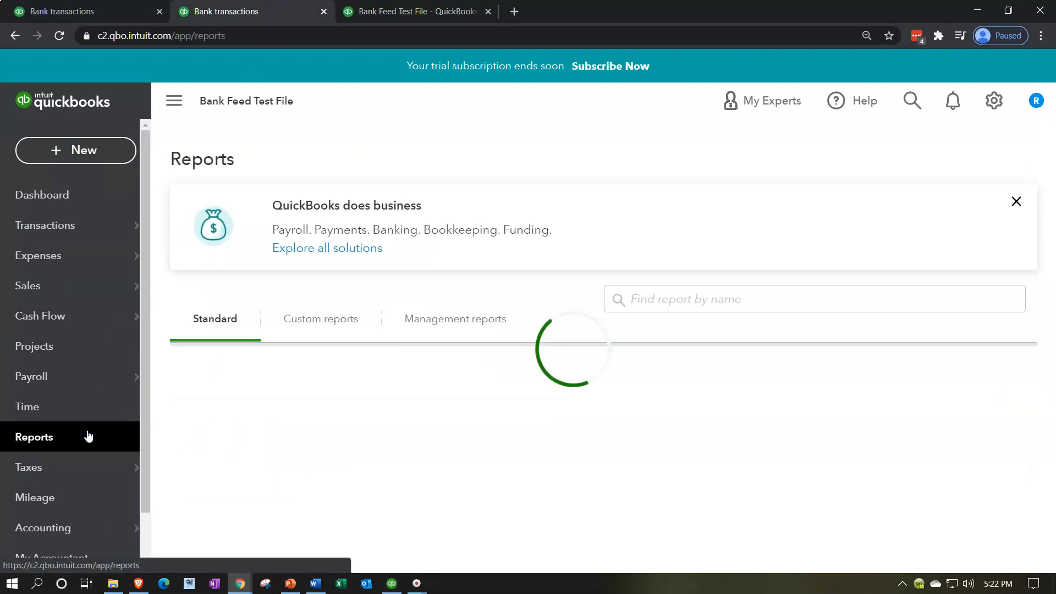
left_click(269, 460)
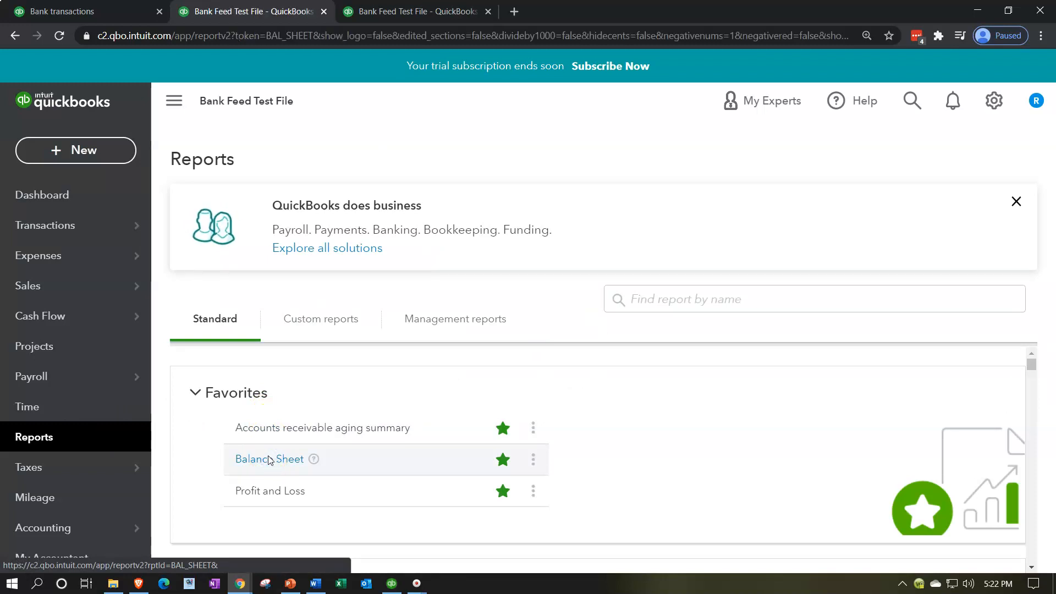
scroll(269, 459, "down", 3)
scroll(270, 460, "up", 3)
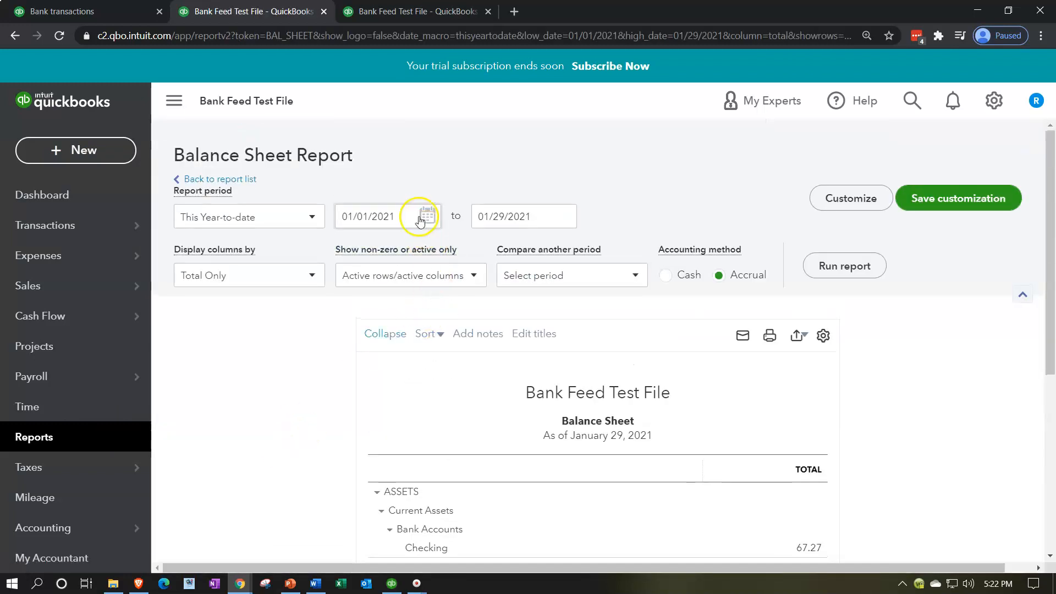
Run the Balance Sheet report for the period 01/01/2020 to 12/31/2020.
left_click_drag(417, 215, 280, 208)
type("010120")
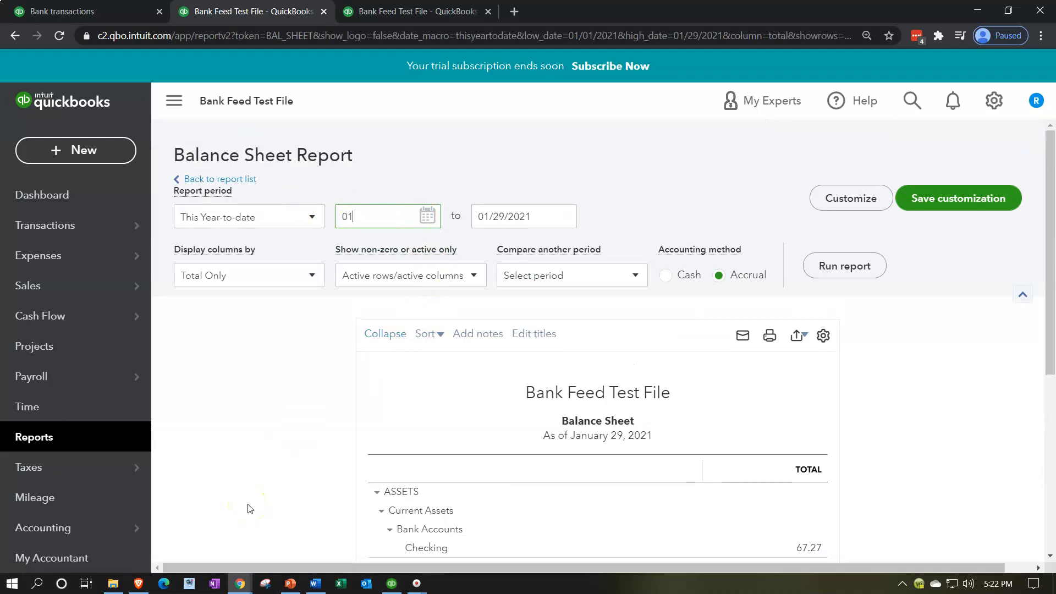
key("Tab")
type("123120")
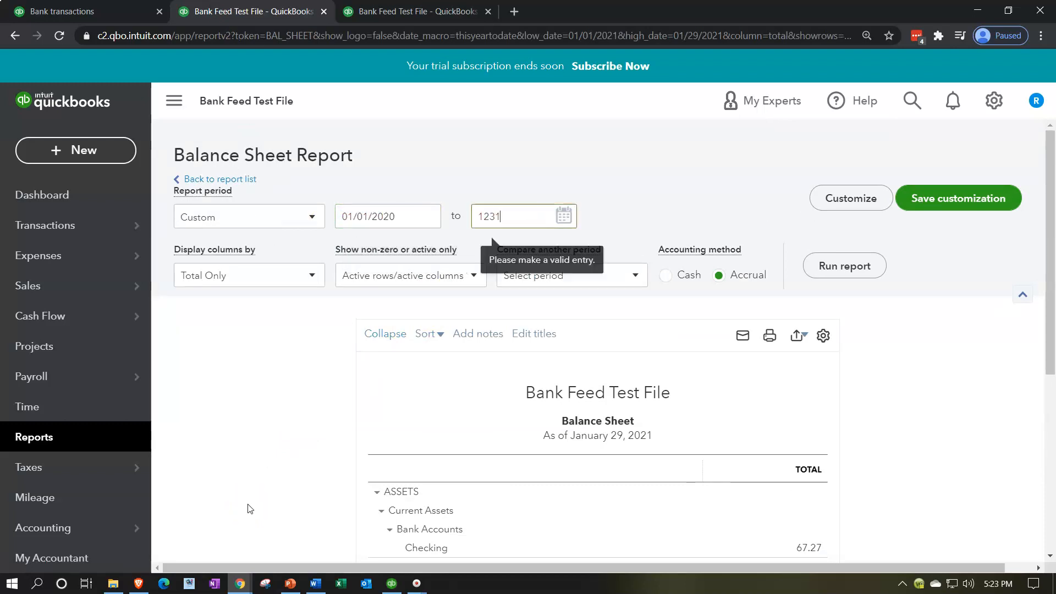
key("Tab")
left_click(832, 258)
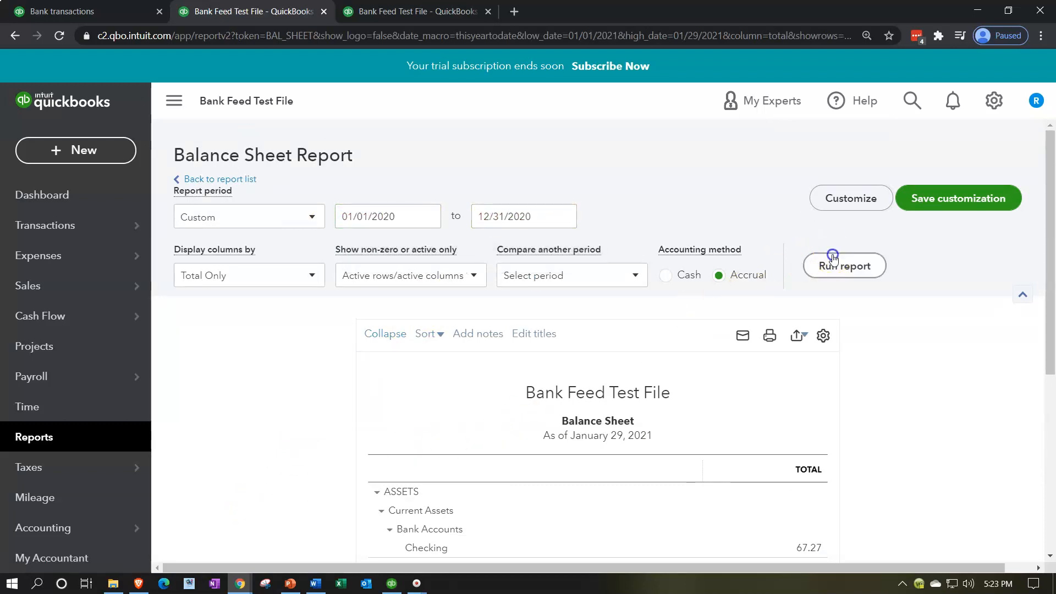
Hide the navigation sidebar on the balance sheet page and on the first tab's bank transactions page.
left_click(174, 101)
key("ctrl+plus")
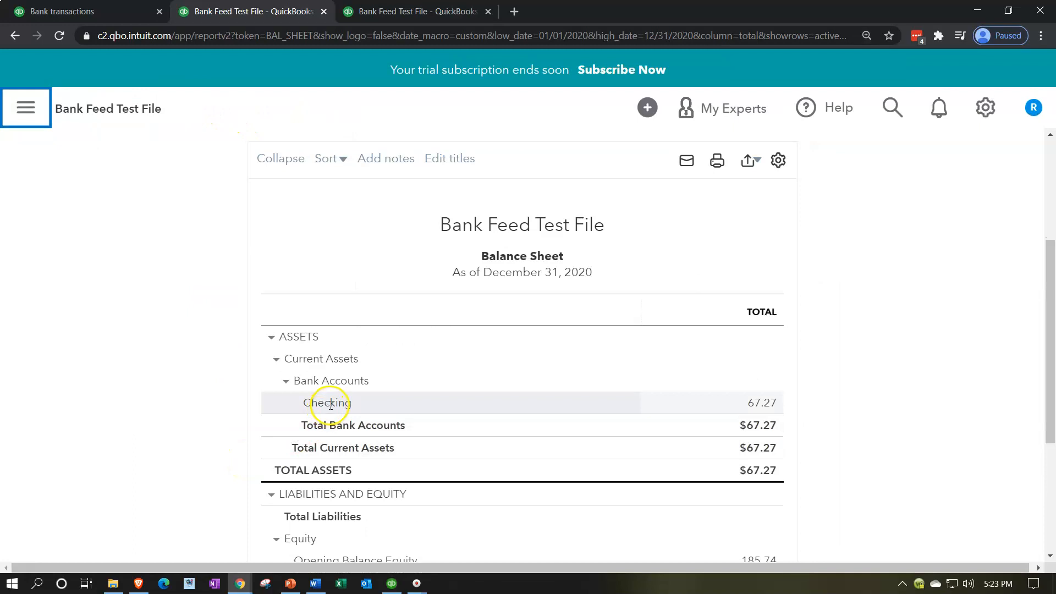
left_click(106, 12)
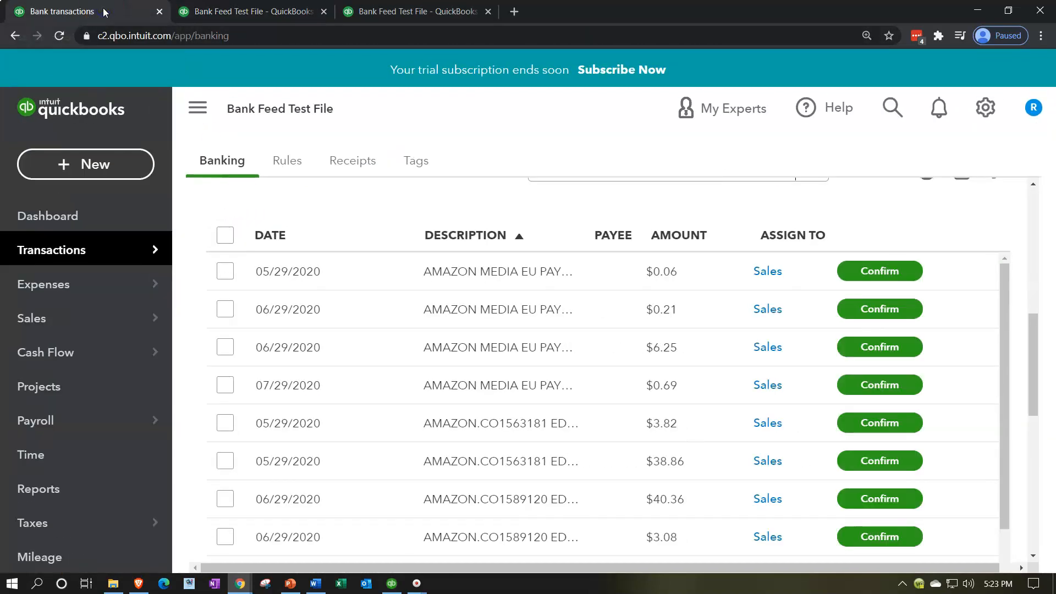
left_click(204, 125)
scroll(225, 258, "up", 3)
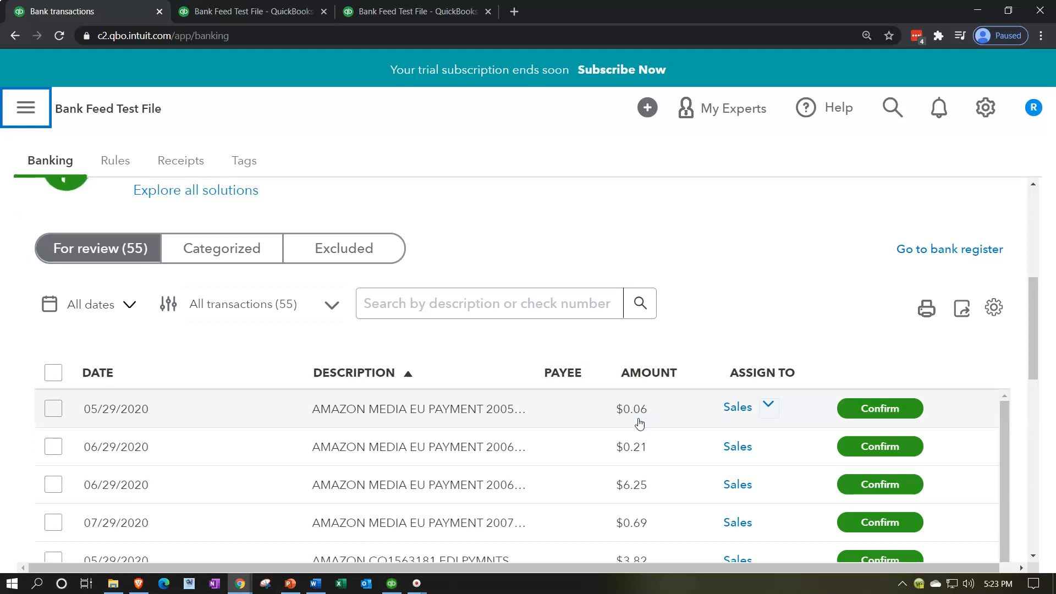
Sort the bank transactions awaiting review by date and look through the list.
left_click(602, 431)
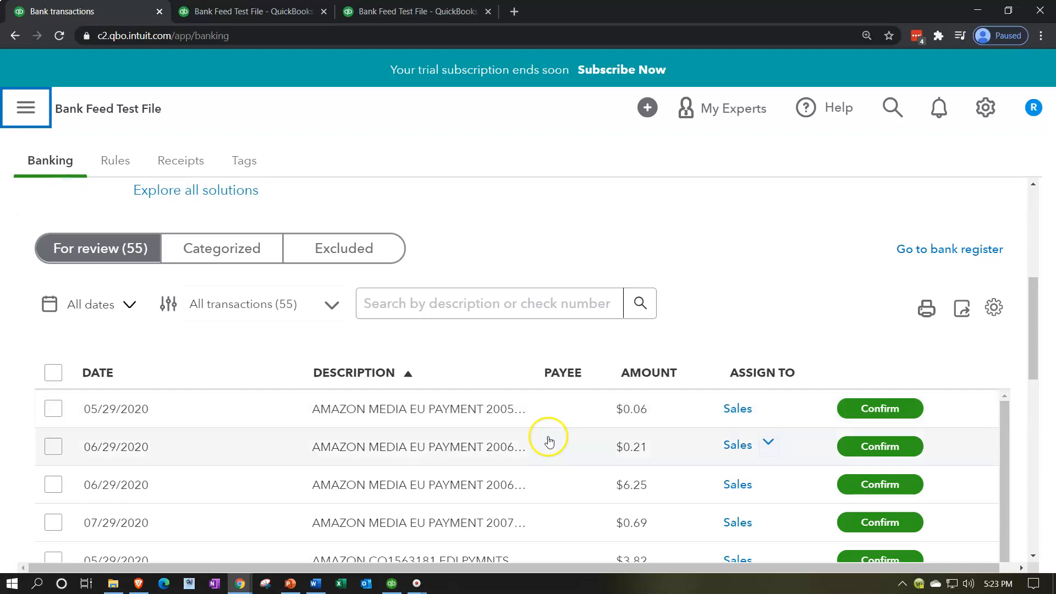
left_click(110, 372)
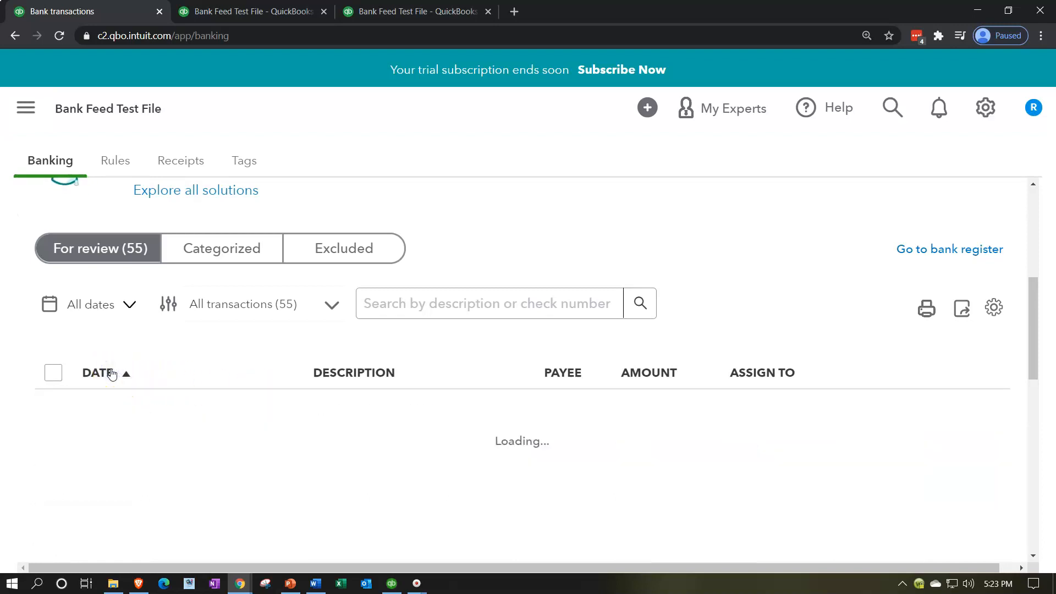
left_click(431, 493)
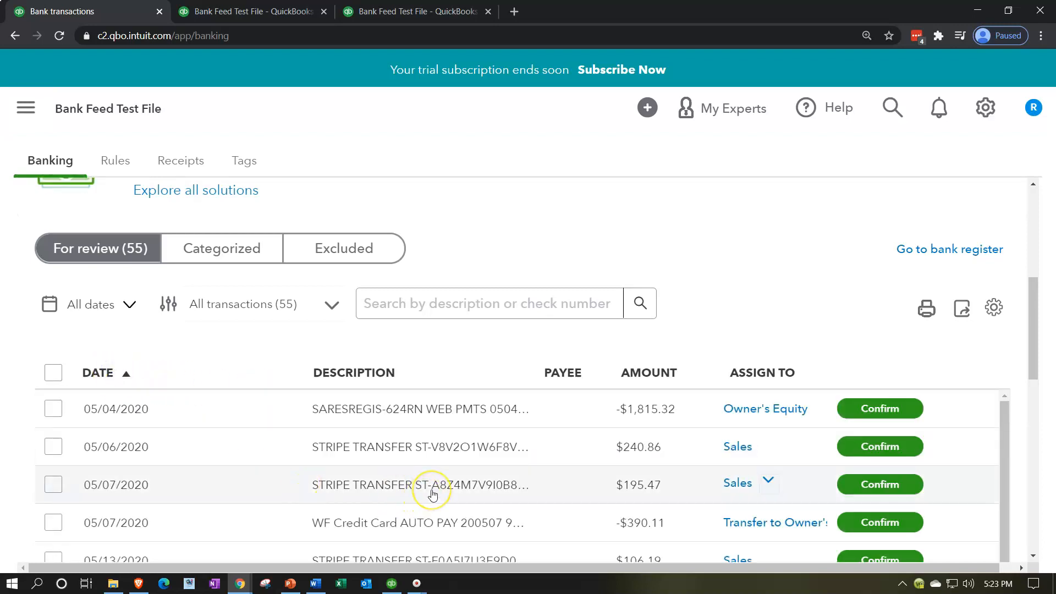
scroll(432, 494, "down", 4)
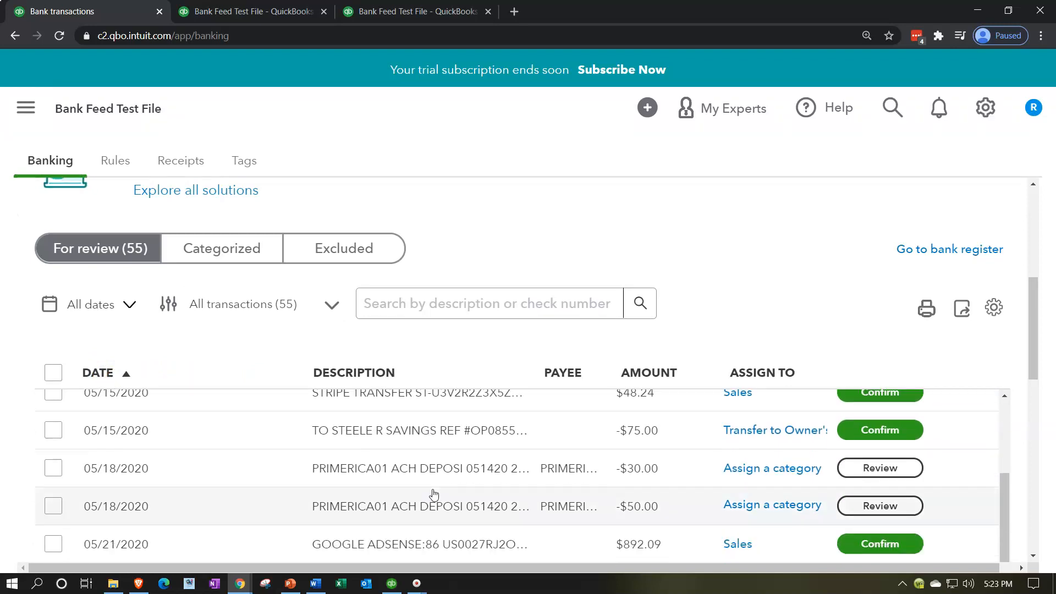
scroll(433, 494, "down", 5)
scroll(433, 493, "down", 3)
Sort the transactions by description and expand the SARESREGIS-624RN payment dated 05/04/2020.
left_click(440, 430)
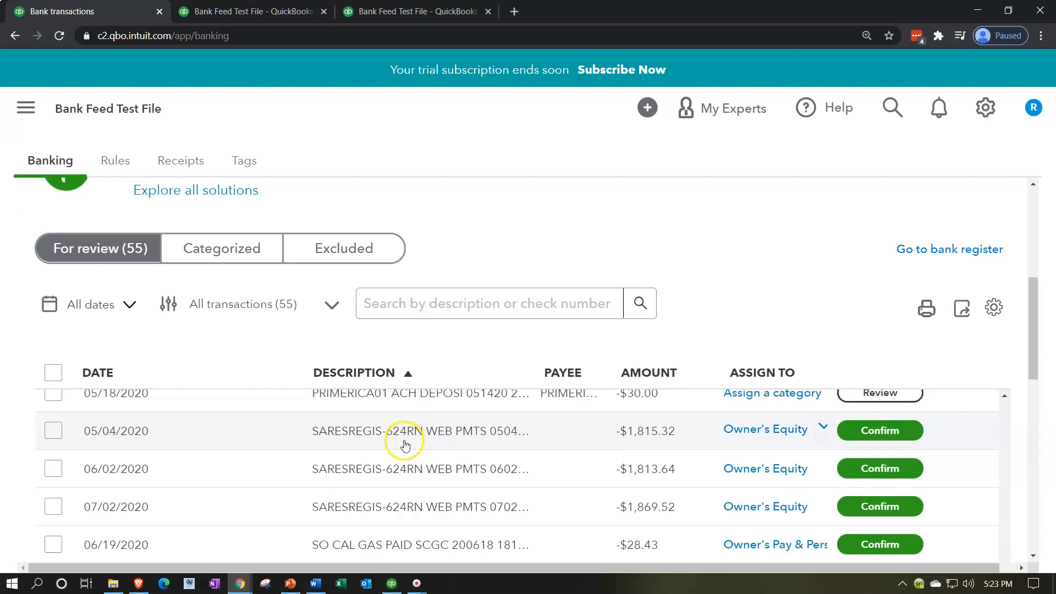
left_click(375, 441)
left_click(375, 441)
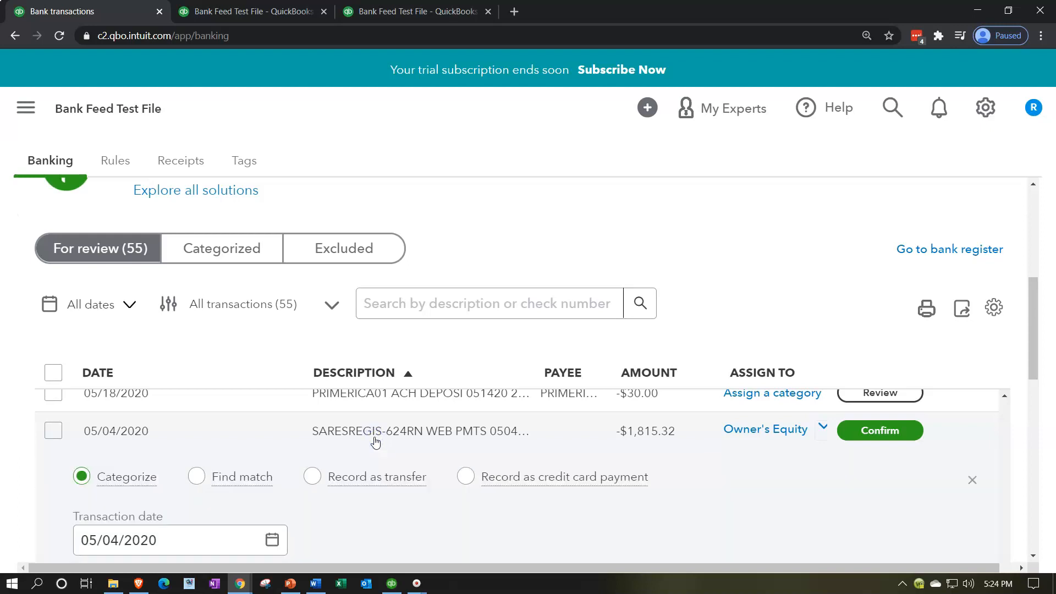
left_click(429, 484)
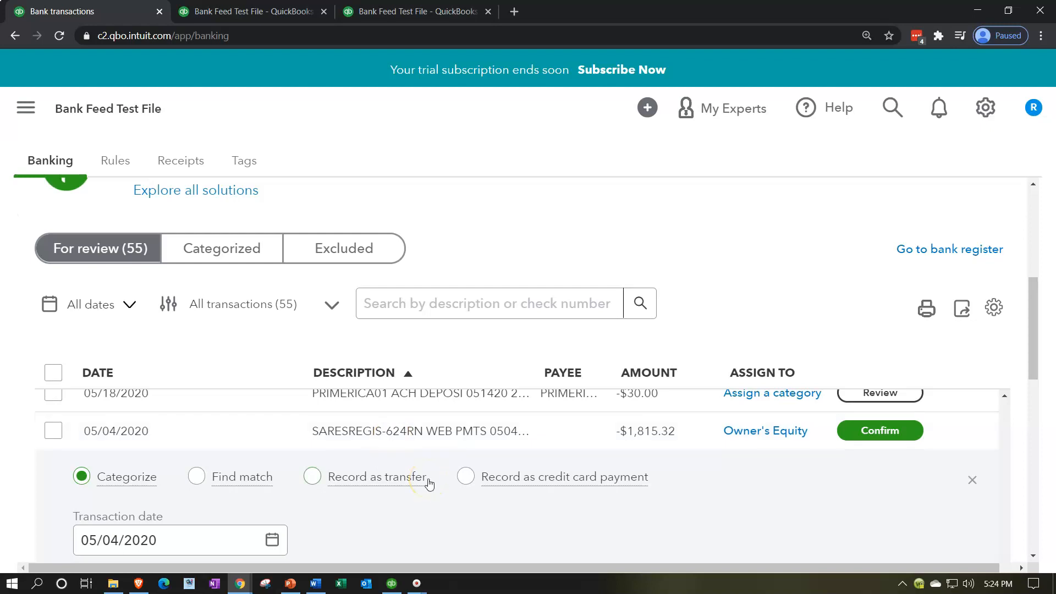
Try to set the payment's vendor to SARESREGIS, copying the name from its memo.
key("ctrl+minus")
key("ctrl+minus")
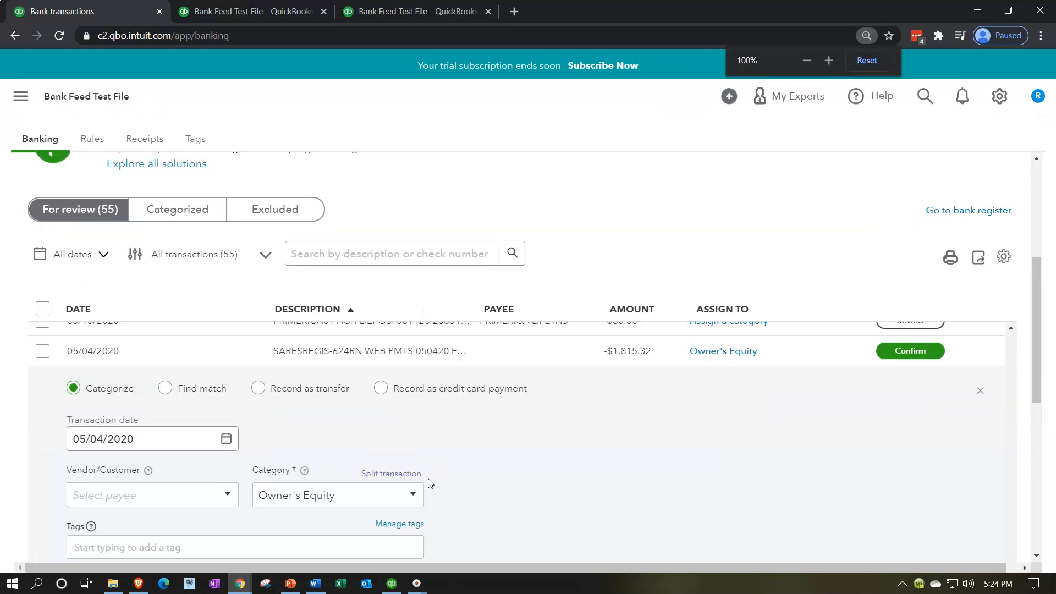
scroll(426, 482, "down", 3)
left_click(124, 462)
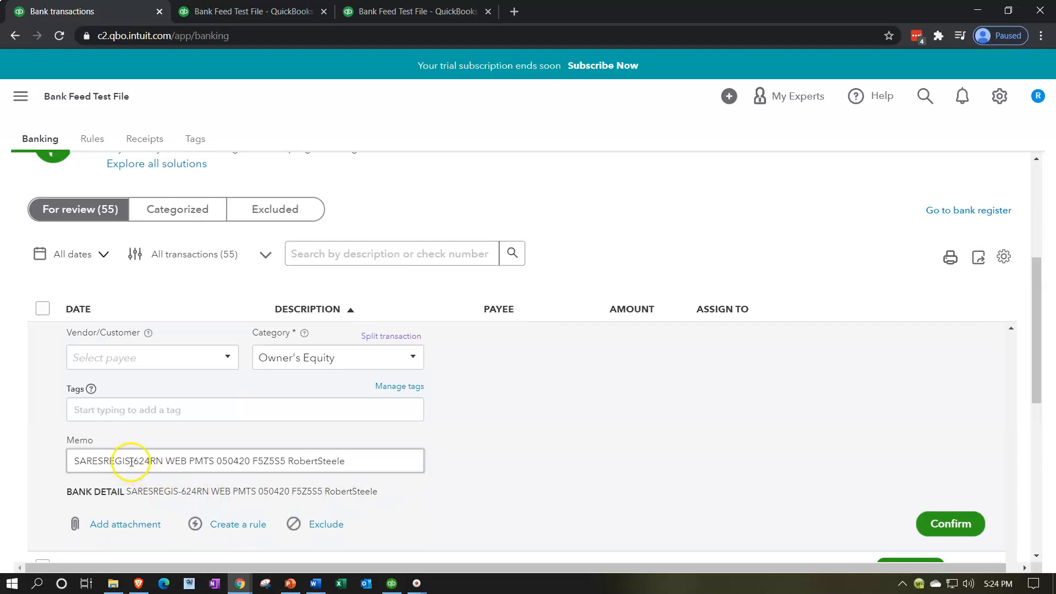
left_click_drag(130, 462, 52, 449)
key("ctrl+c")
left_click(86, 358)
key("ctrl+v")
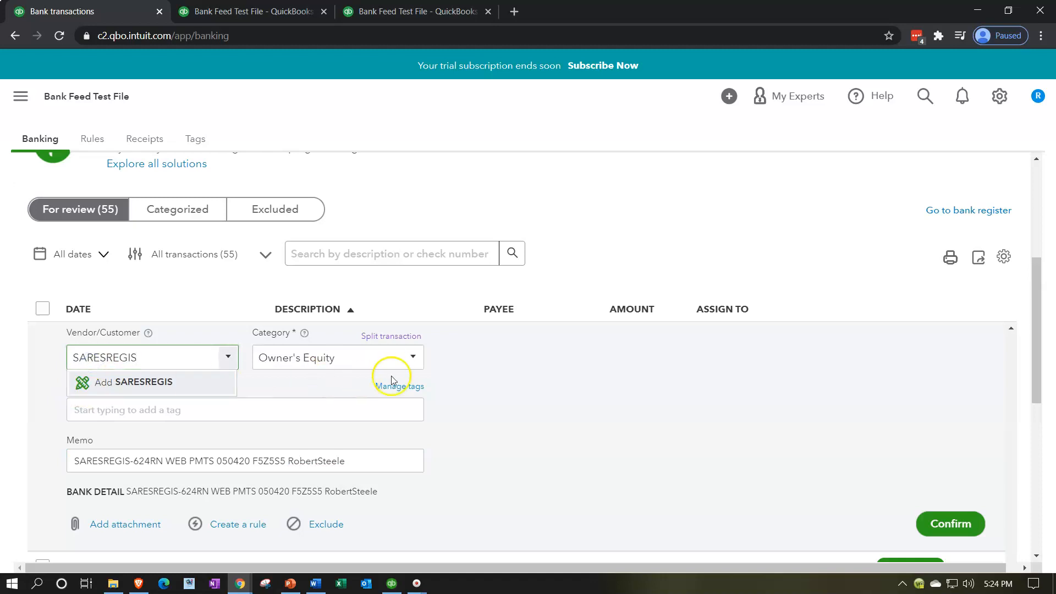
Look through the category list of the 05/04/2020 payment and start adding a new account.
left_click(412, 358)
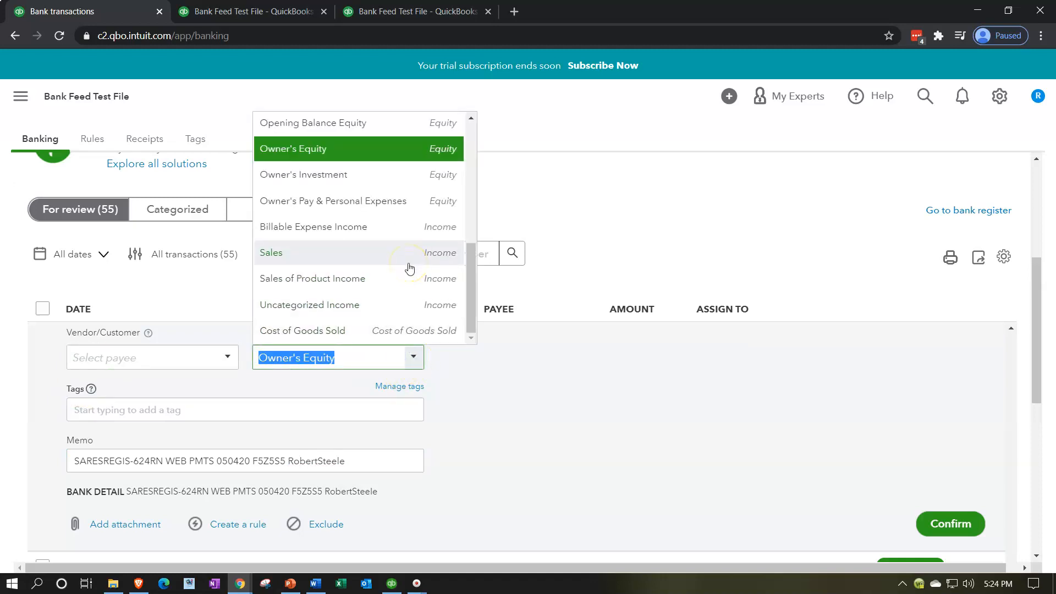
scroll(410, 268, "up", 3)
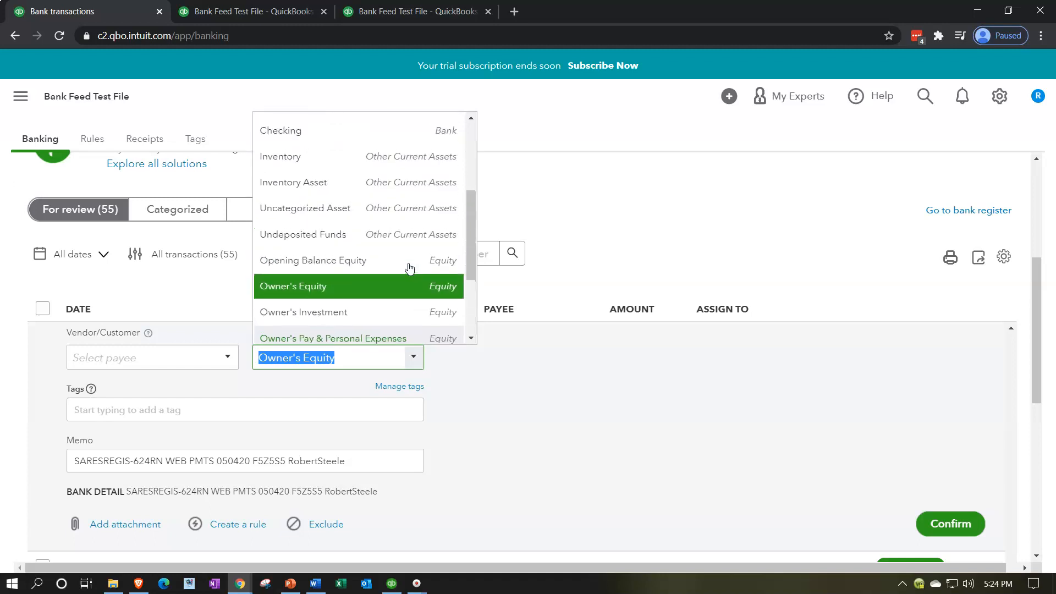
scroll(409, 267, "up", 3)
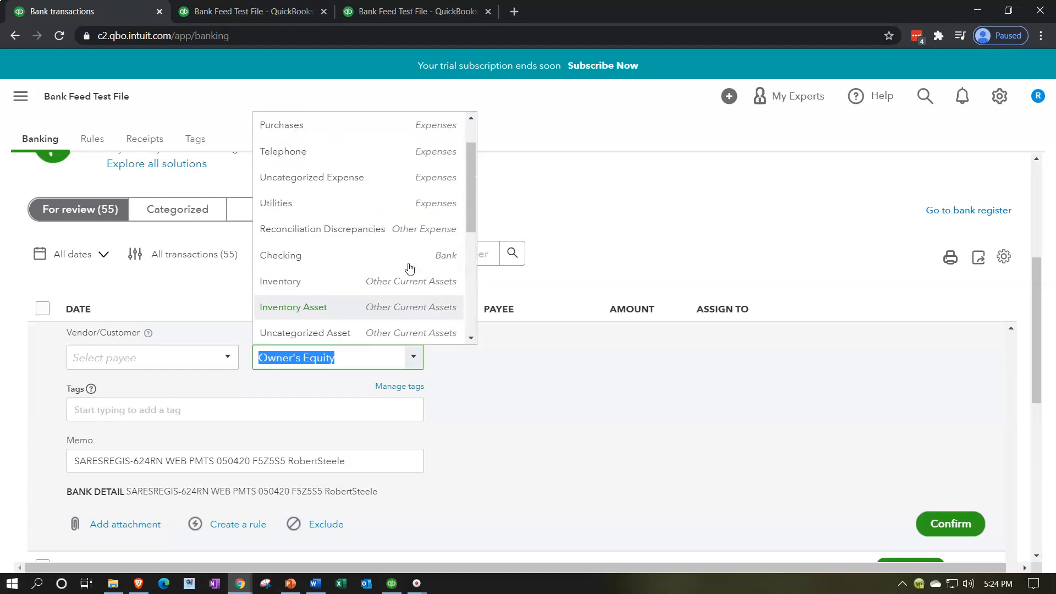
scroll(409, 268, "up", 1)
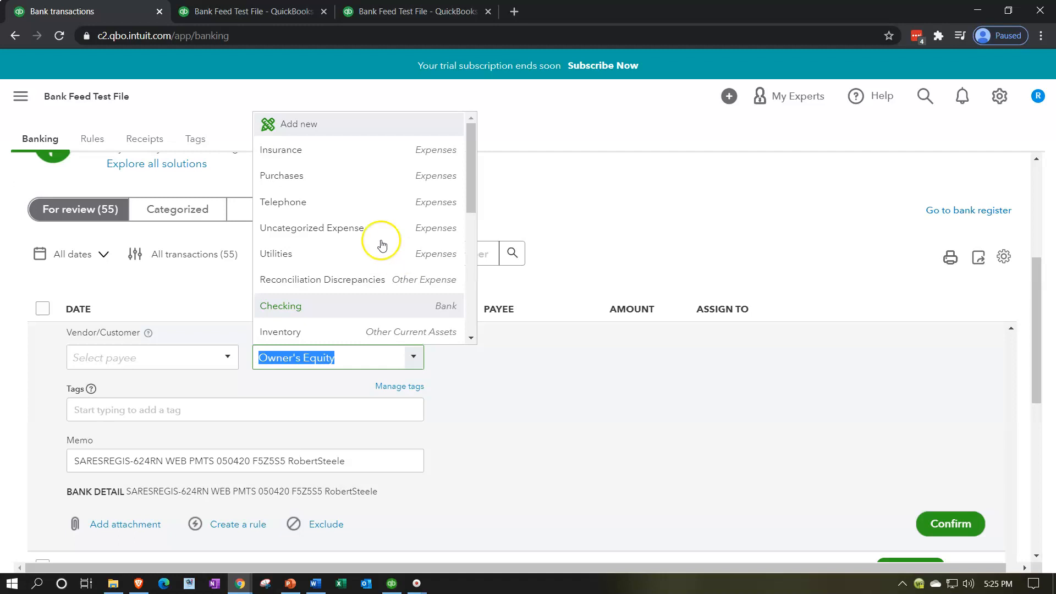
left_click(300, 127)
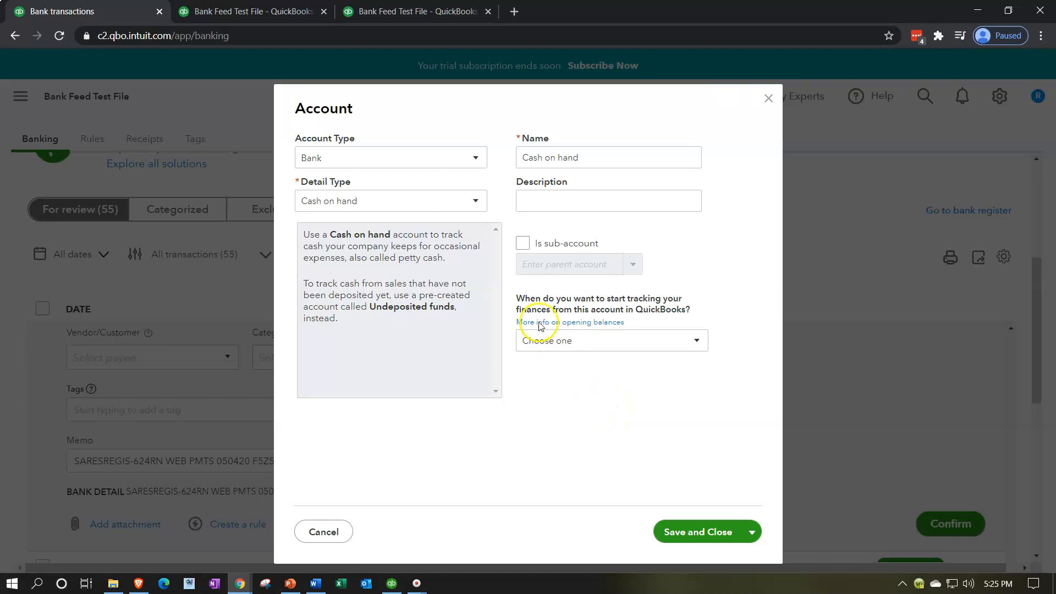
Set the new account's type to Fixed Assets and its detail type to Fixed Asset Computers.
left_click(475, 159)
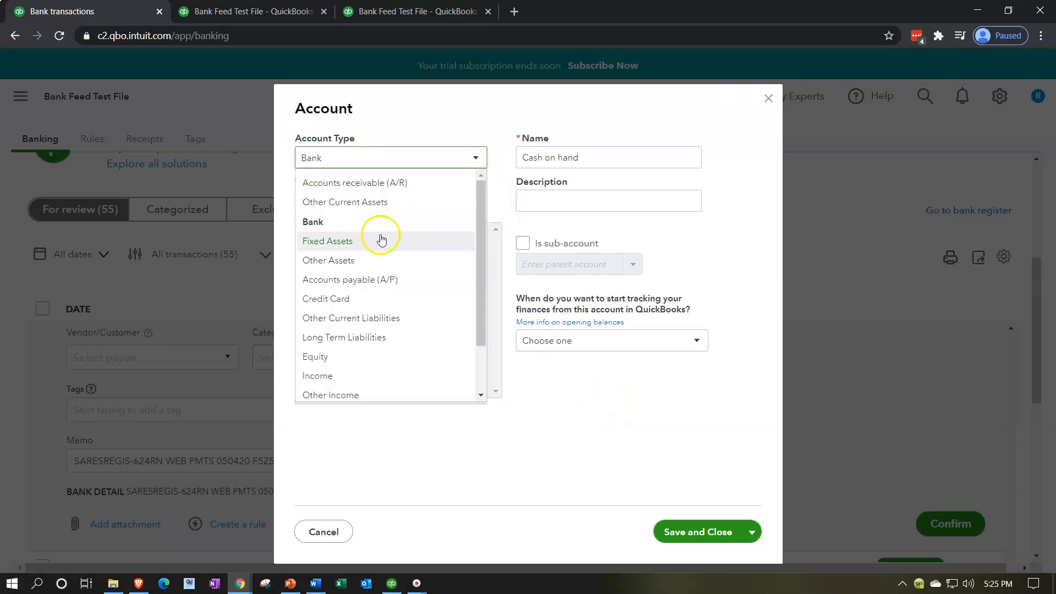
scroll(377, 236, "down", 1)
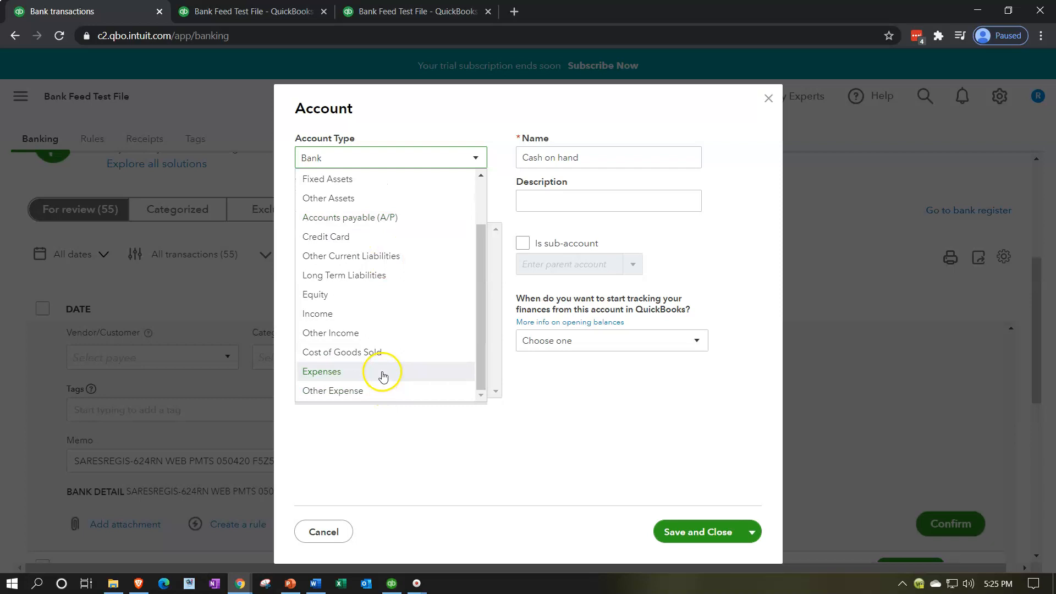
scroll(389, 271, "up", 1)
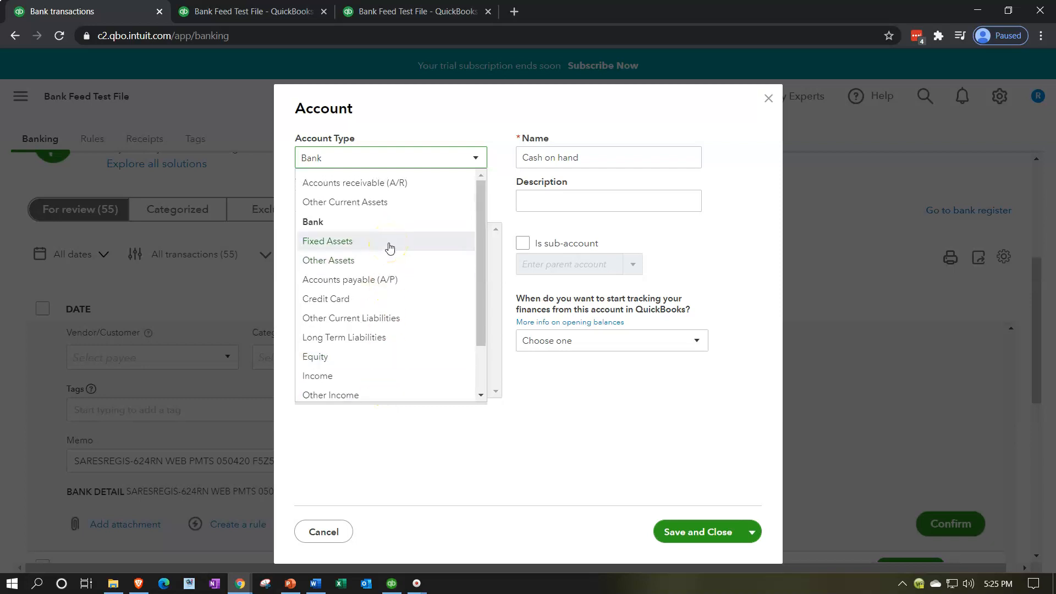
left_click(390, 248)
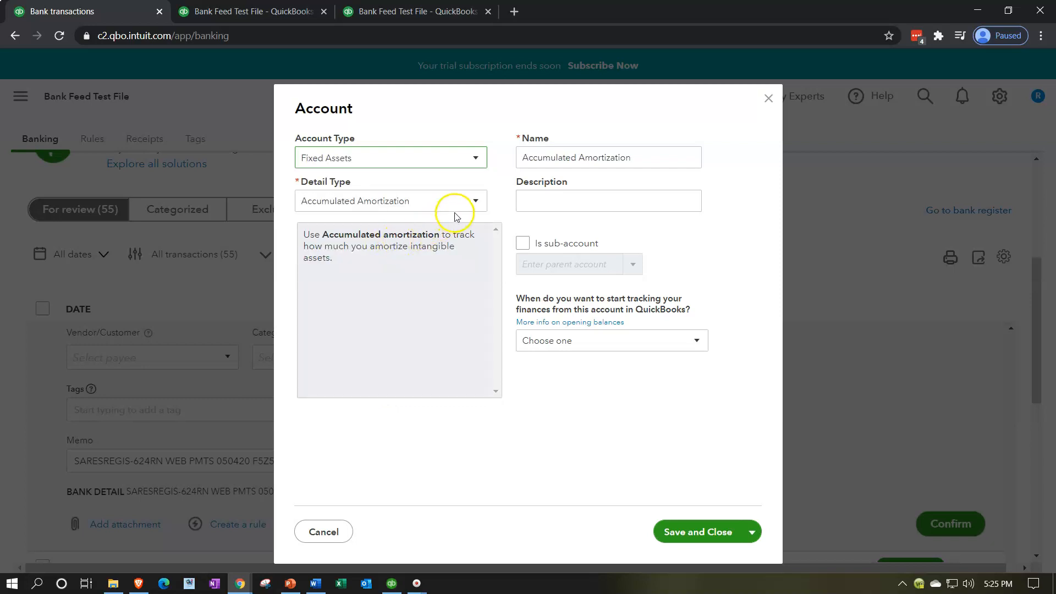
left_click(472, 202)
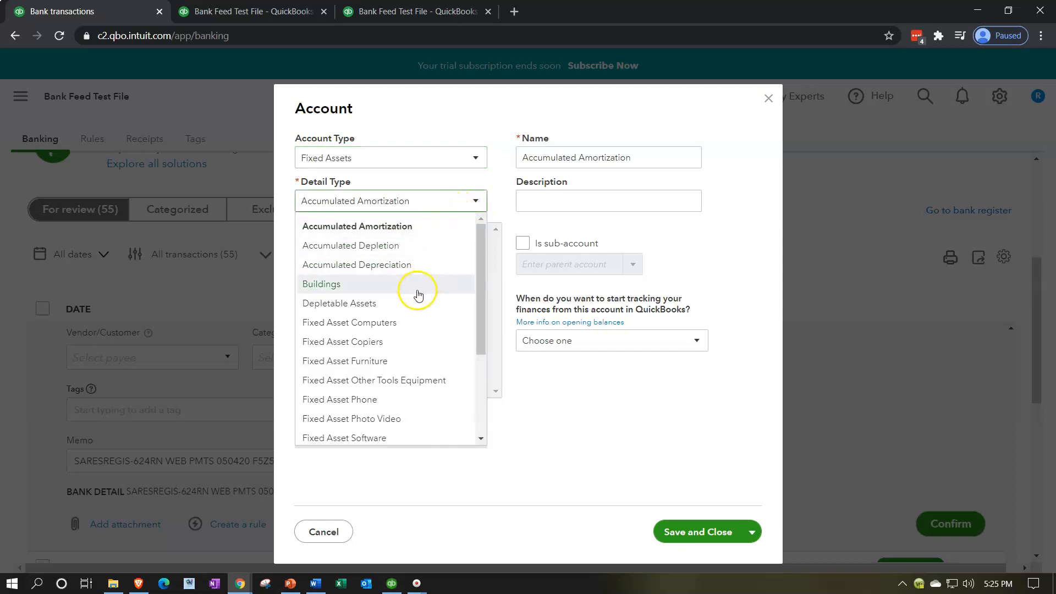
scroll(409, 337, "down", 1)
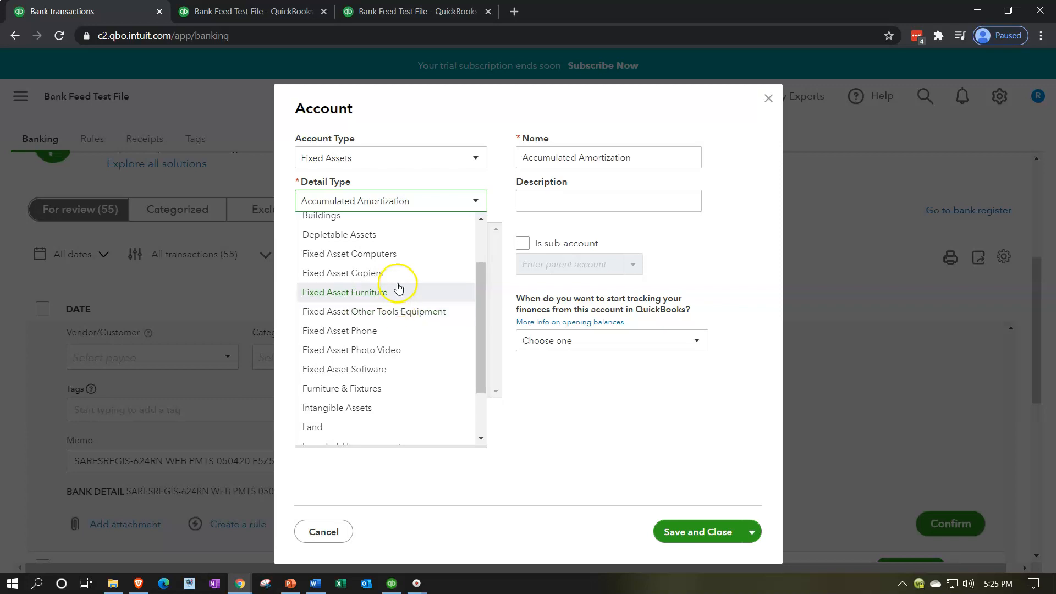
left_click(395, 254)
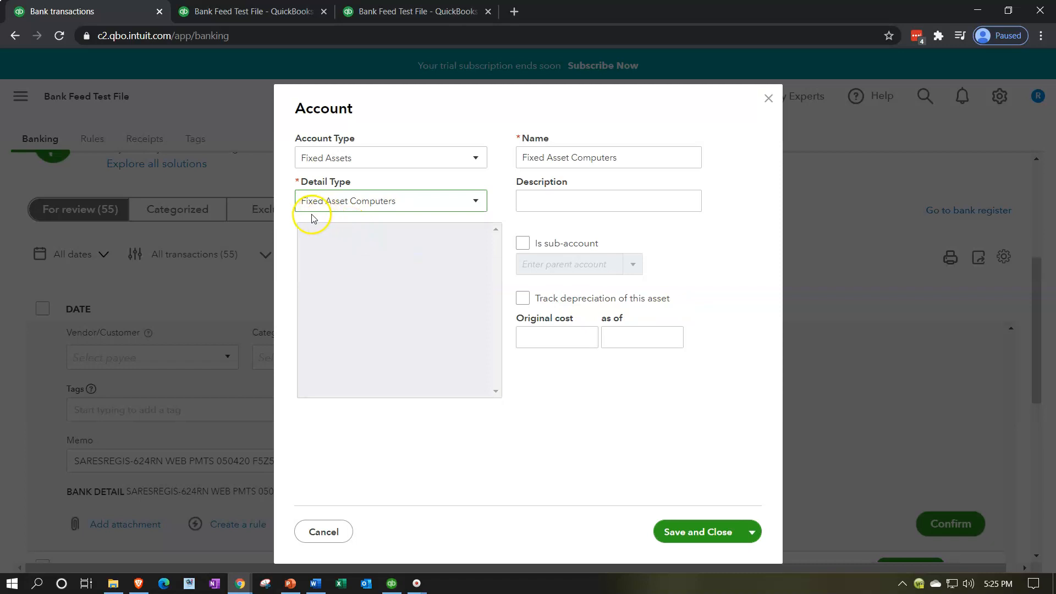
Name the new account Equipment and save it as the payment's category.
left_click_drag(627, 158, 486, 142)
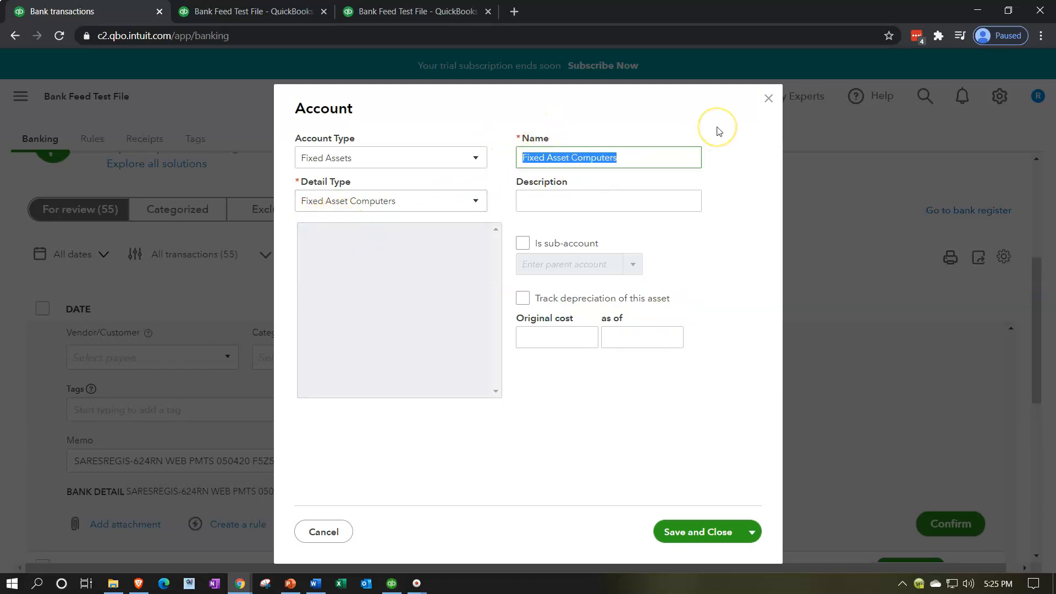
type("Eq")
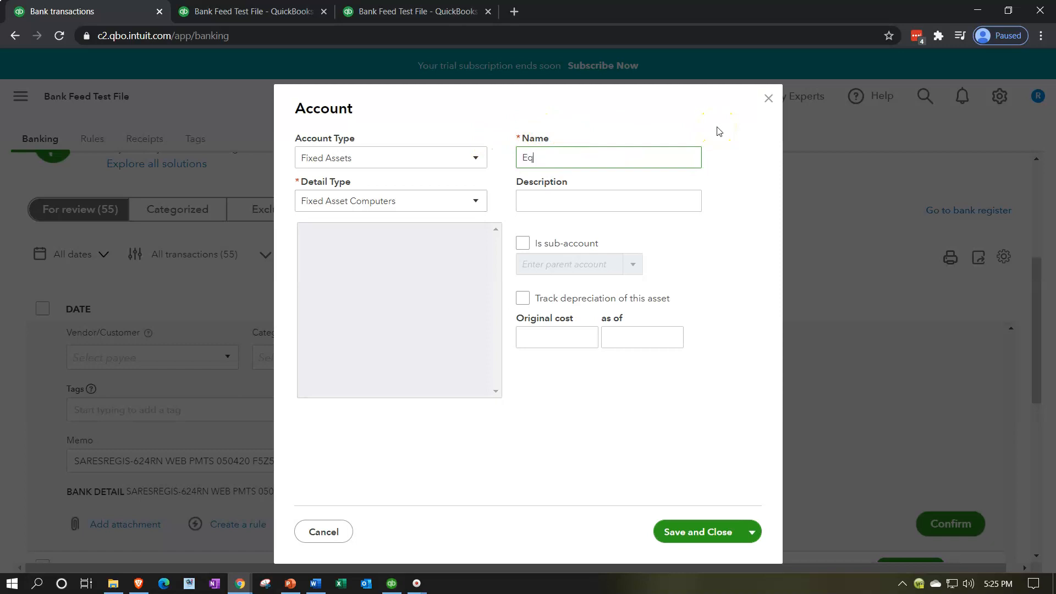
type("uipmnet")
key("BackSpace")
key("BackSpace")
key("BackSpace")
key("BackSpace")
type("ment")
key("Tab")
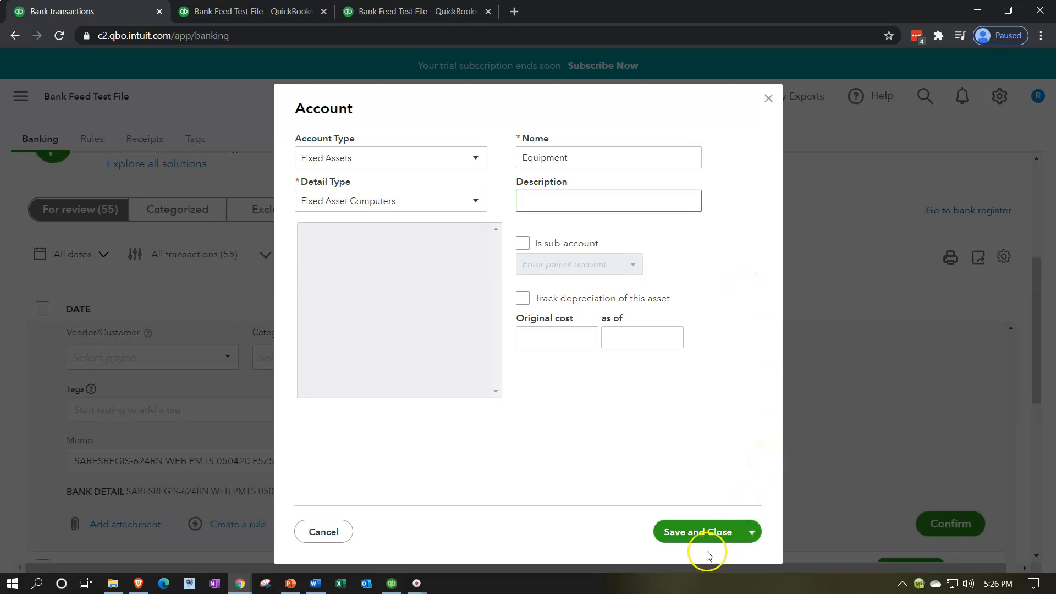
left_click(697, 536)
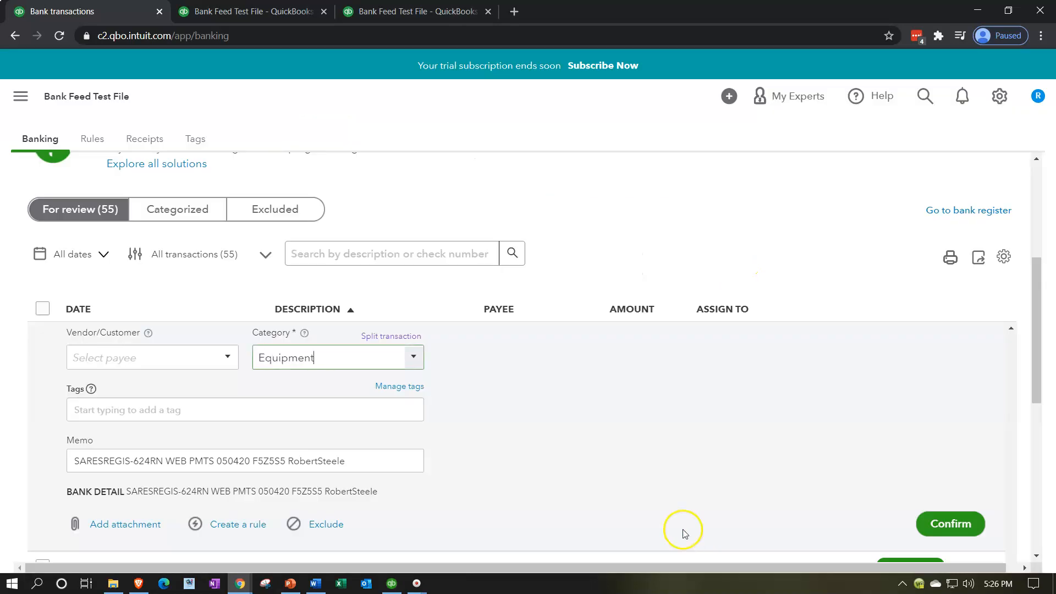
left_click(154, 418)
scroll(25, 431, "down", 1)
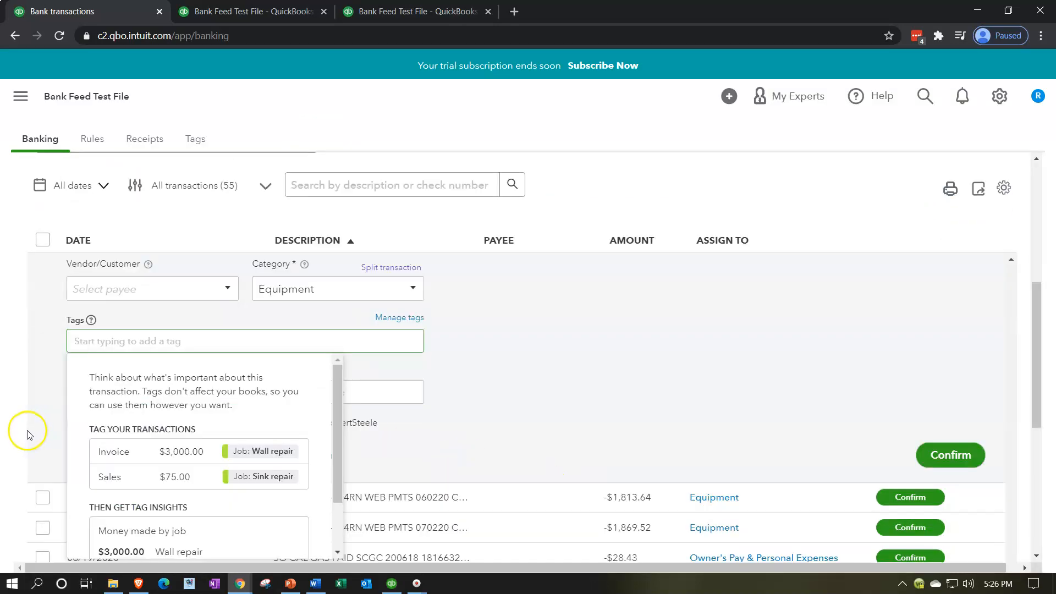
left_click(563, 406)
scroll(561, 406, "down", 1)
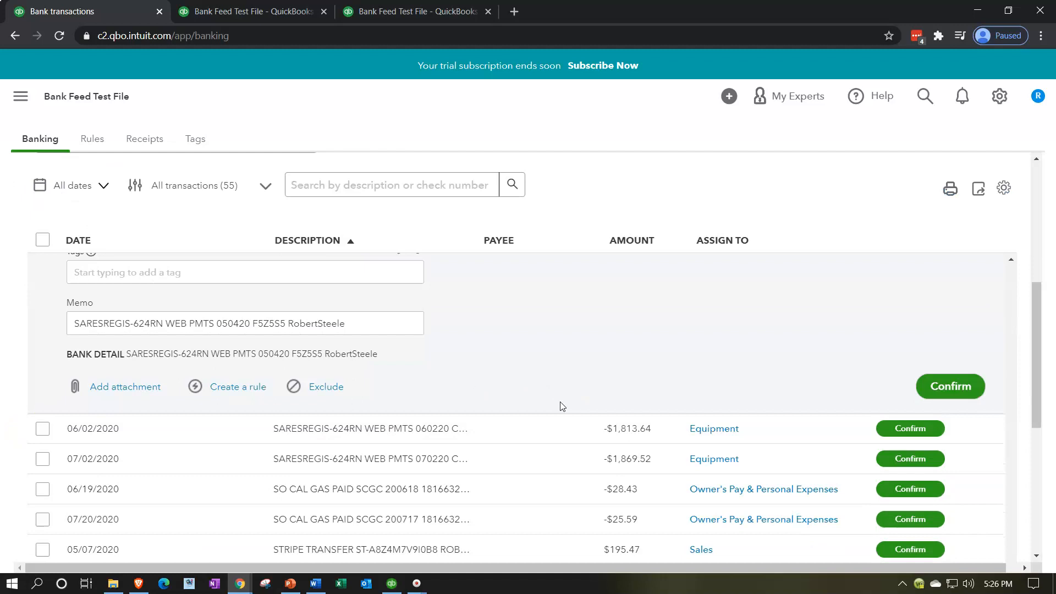
scroll(561, 405, "down", 1)
scroll(544, 336, "up", 3)
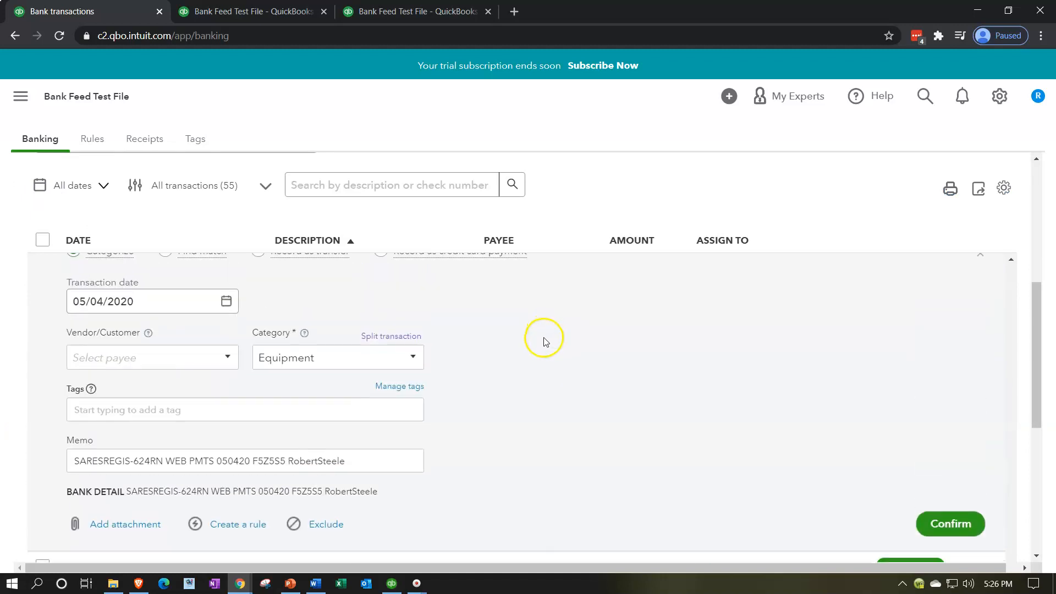
Start a bank rule from the 05/04/2020 payment and name it SARESREGIS.
left_click(243, 525)
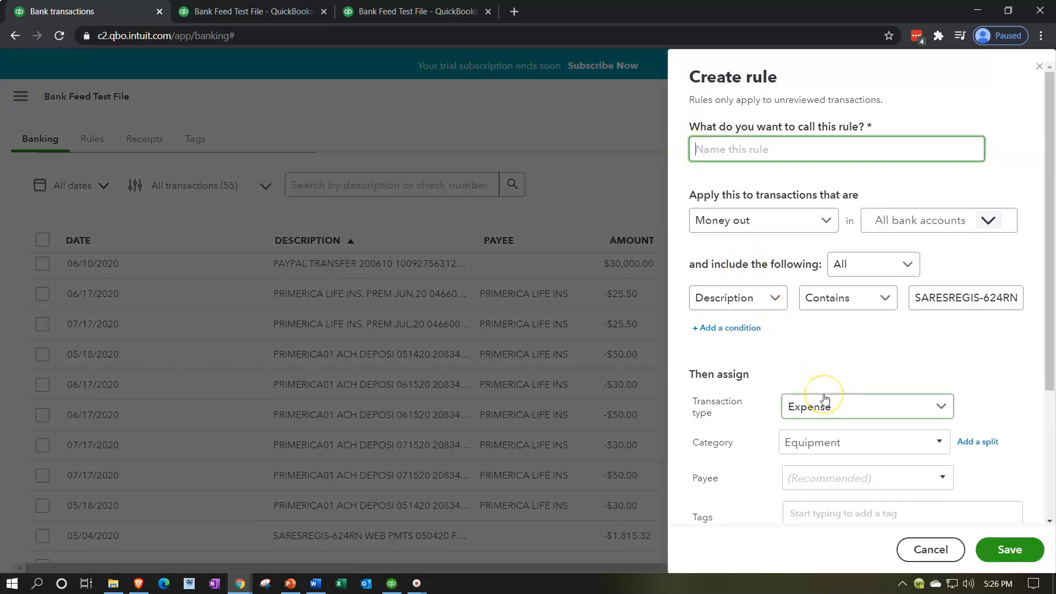
scroll(825, 398, "down", 3)
left_click(828, 422)
double_click(829, 422)
key("ctrl+c")
scroll(742, 308, "up", 3)
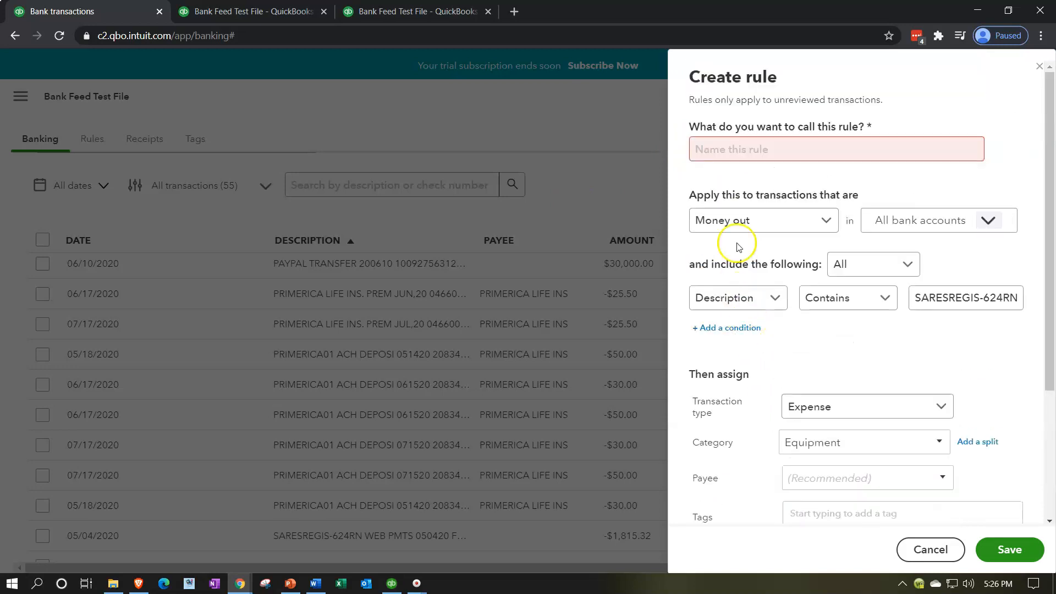
left_click(750, 146)
key("ctrl+v")
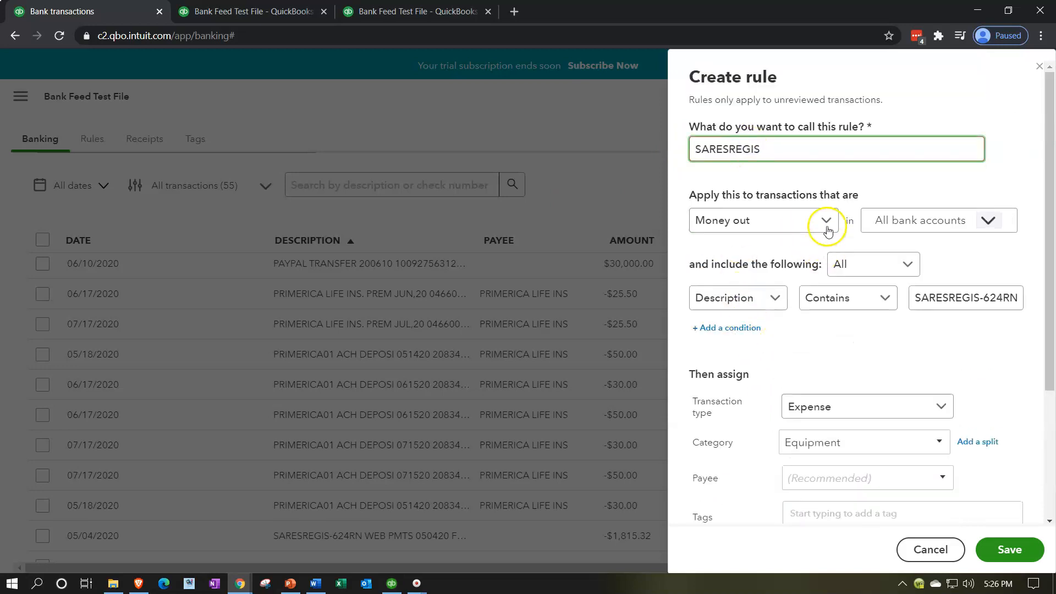
Check the rule's any/all matching options and set its first condition to bank text containing SARESREGIS.
left_click(908, 262)
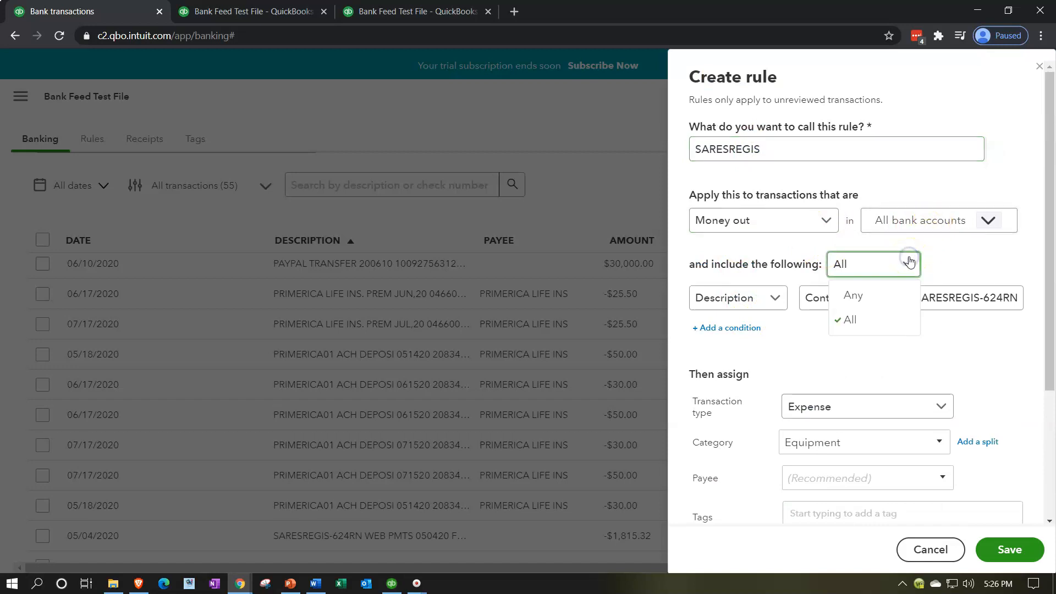
left_click(908, 262)
left_click(908, 262)
left_click(909, 261)
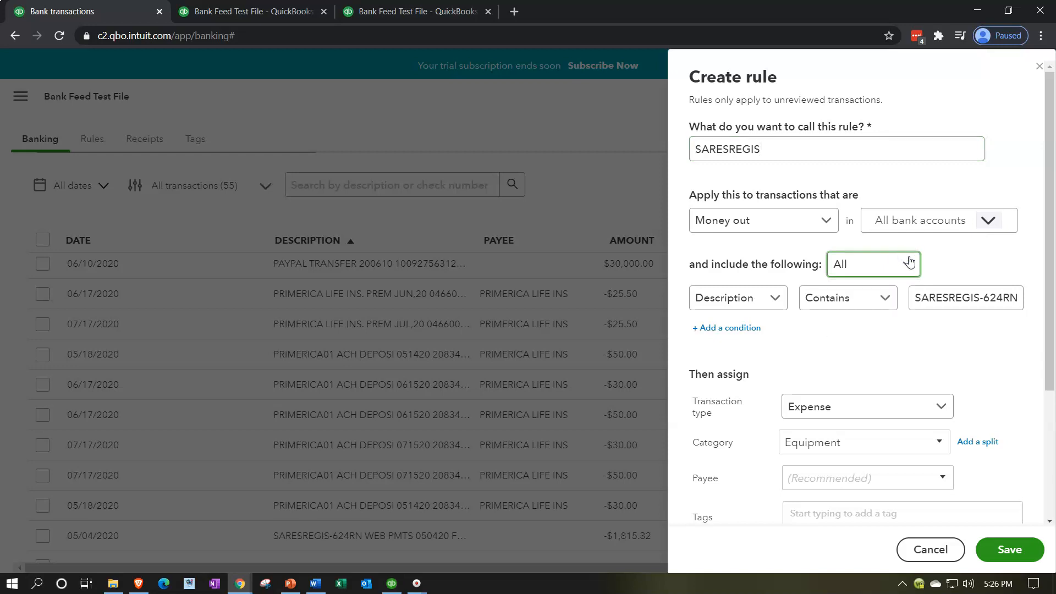
left_click(773, 301)
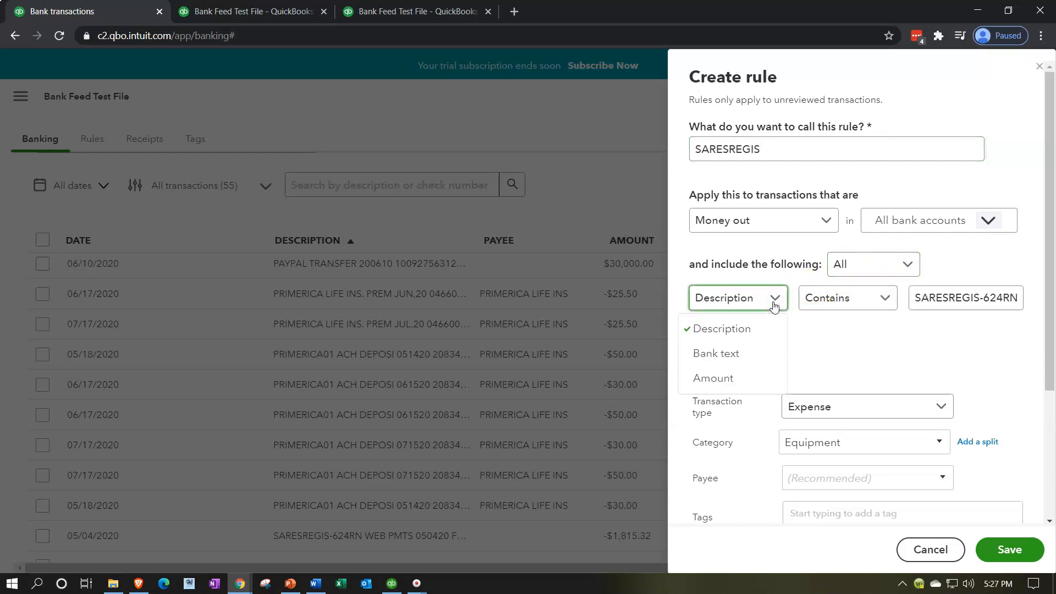
left_click(748, 354)
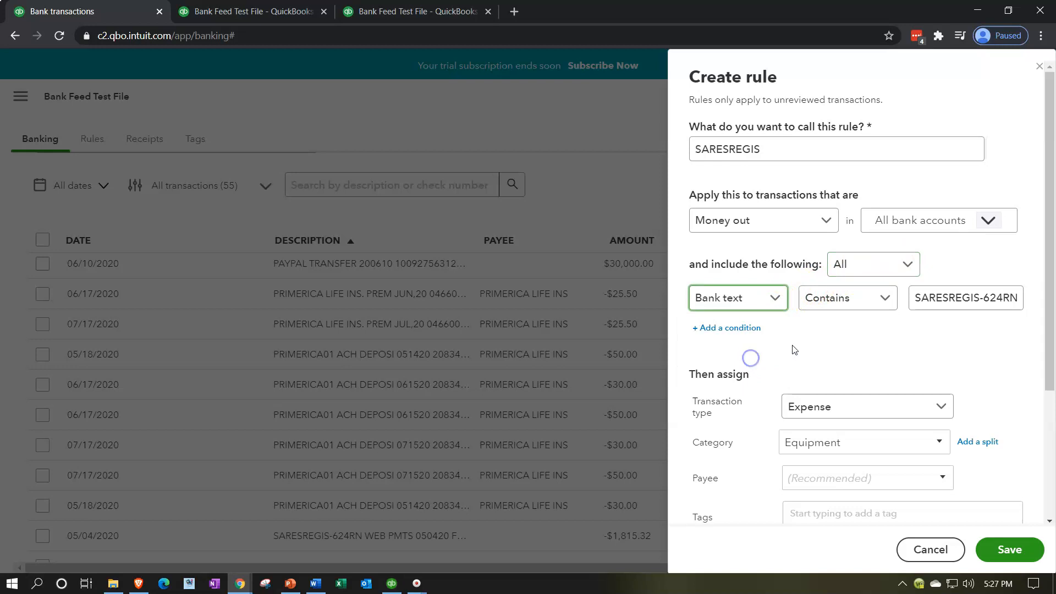
left_click(883, 298)
left_click(883, 297)
left_click(980, 300)
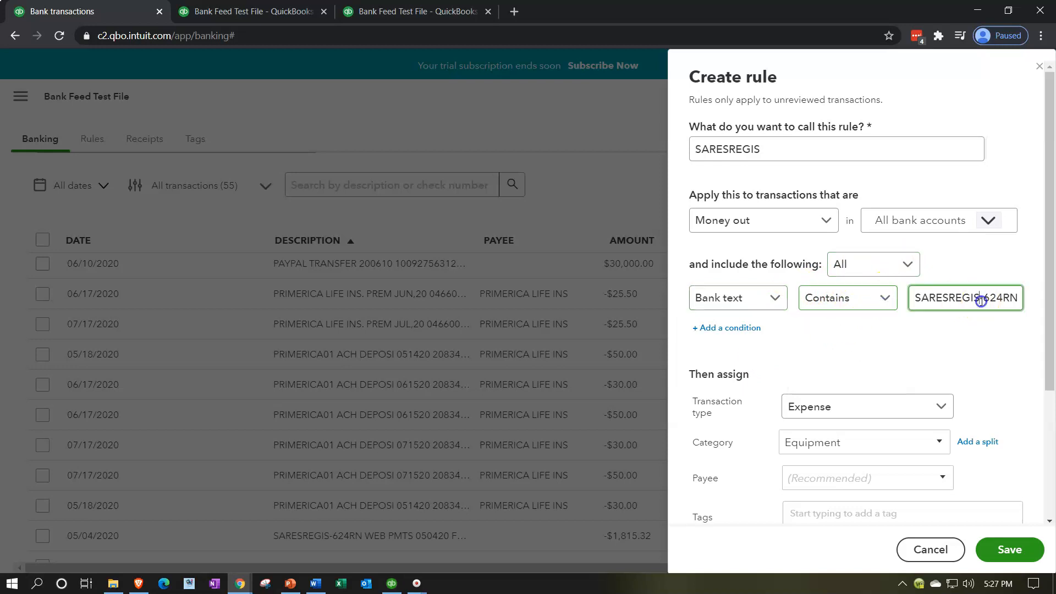
key("ctrl+a")
key("ctrl+v")
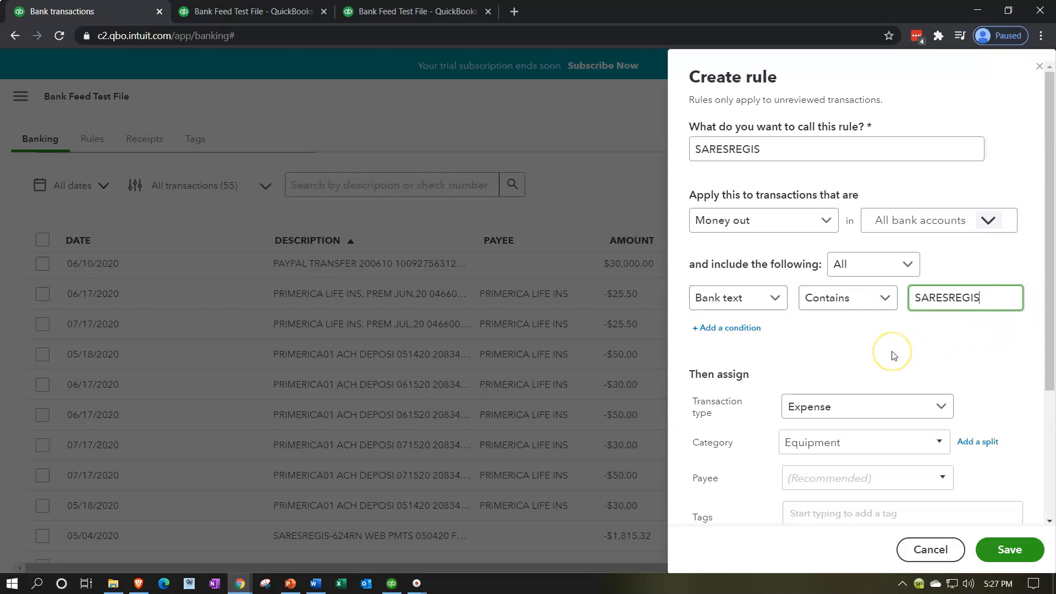
Add a second condition to the rule requiring an amount greater than 1,500.
left_click(748, 330)
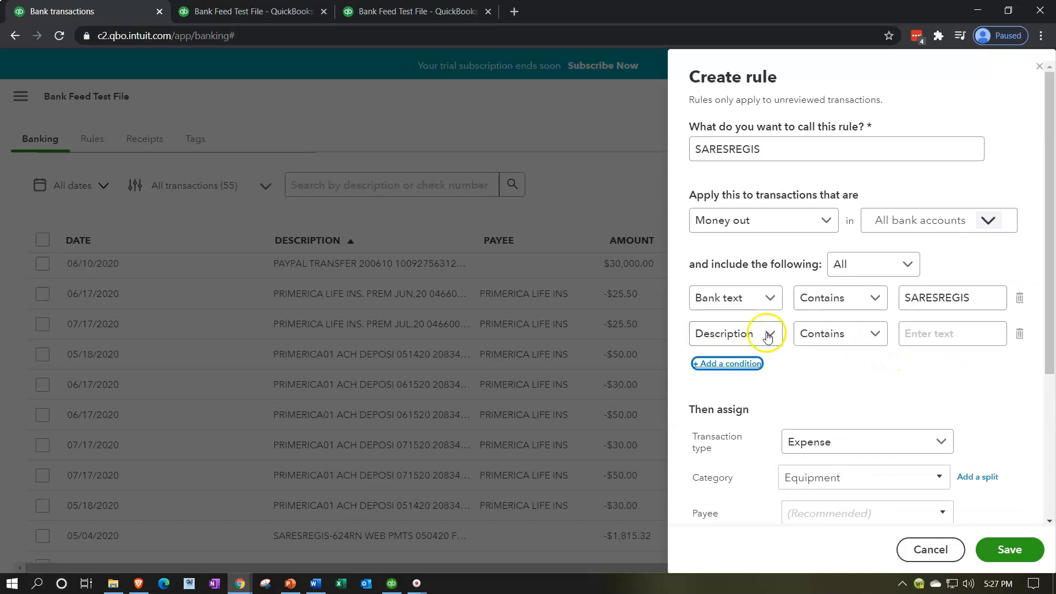
left_click(768, 334)
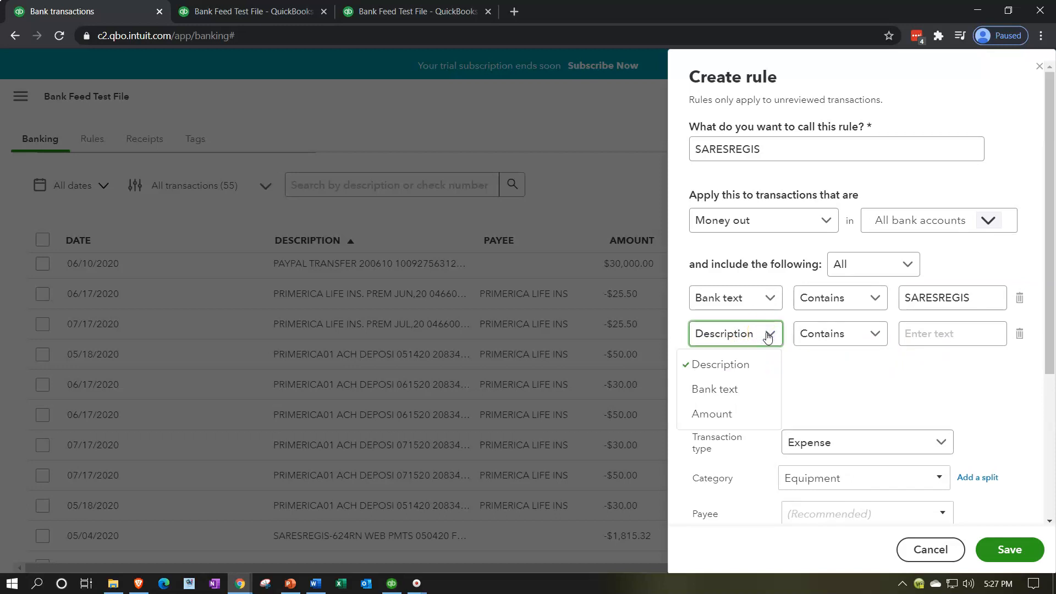
left_click(743, 411)
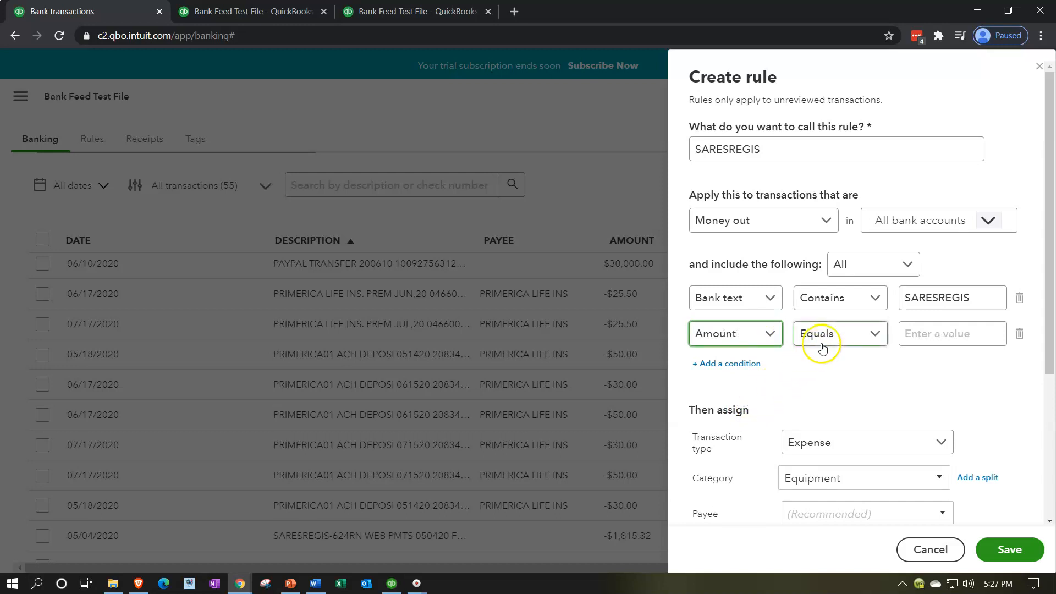
left_click(878, 337)
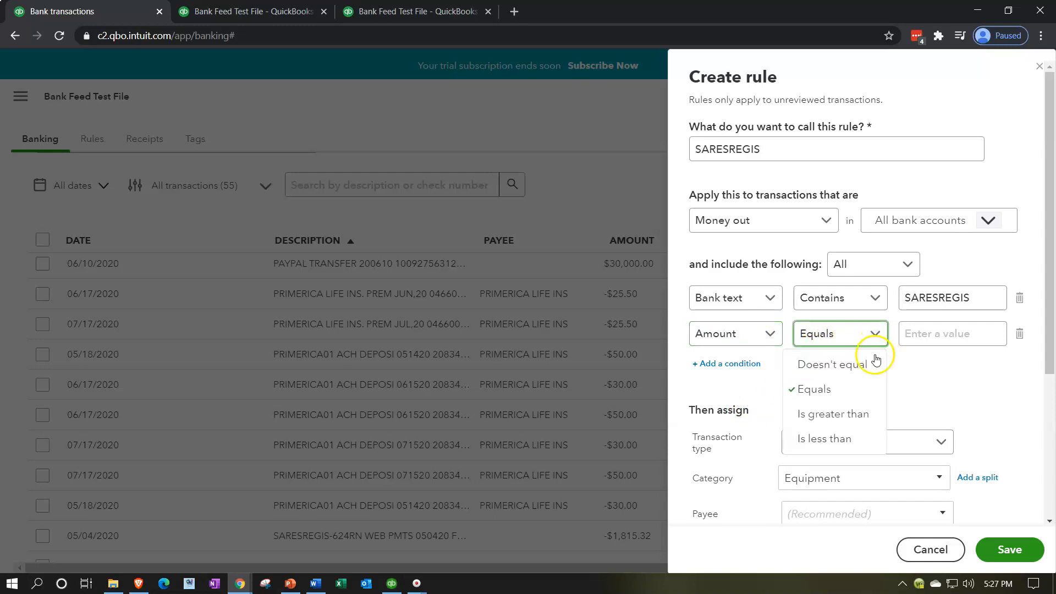
left_click(858, 413)
left_click(921, 345)
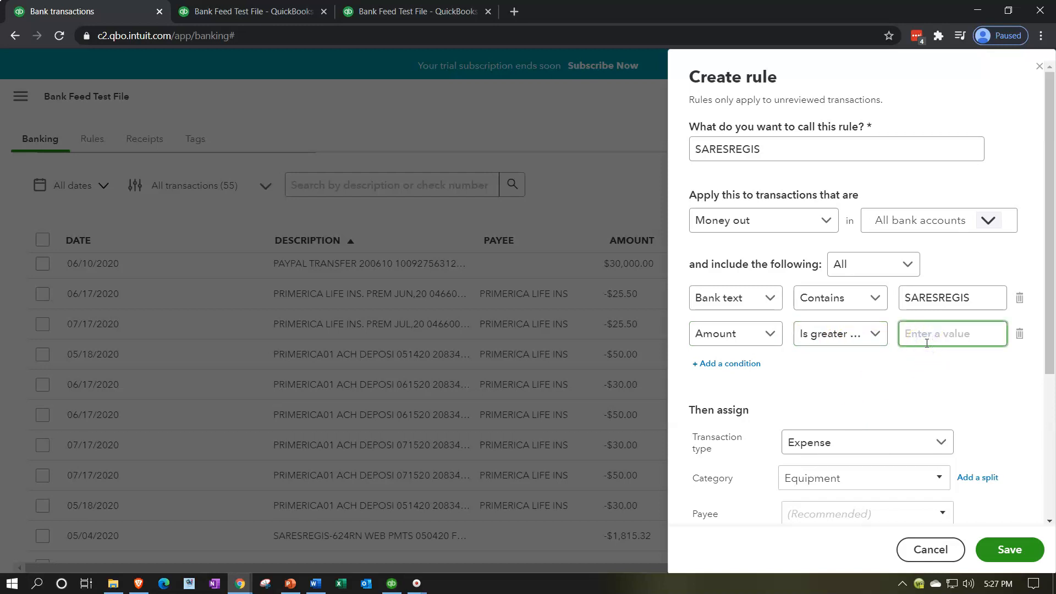
type("1500")
key("Tab")
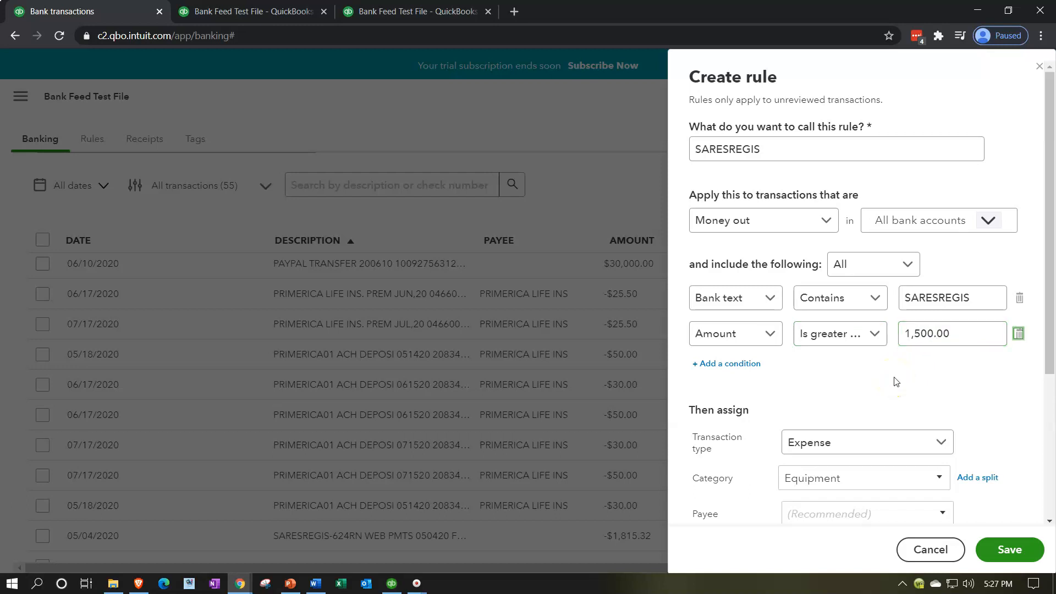
scroll(858, 380, "down", 1)
scroll(872, 377, "down", 1)
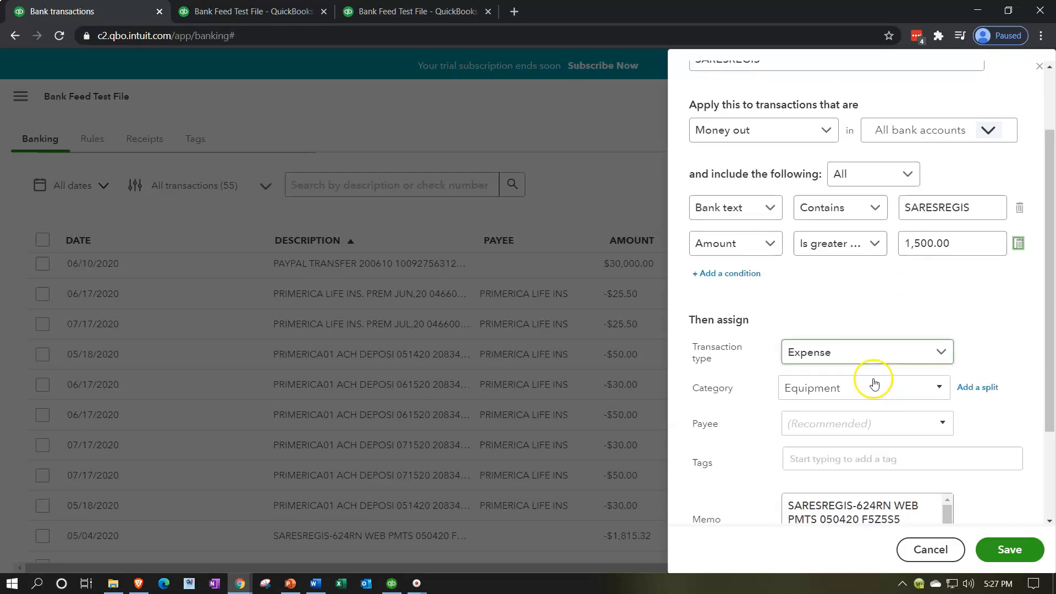
Keep Equipment as the rule's category and add SARESREGIS as its payee.
left_click(938, 341)
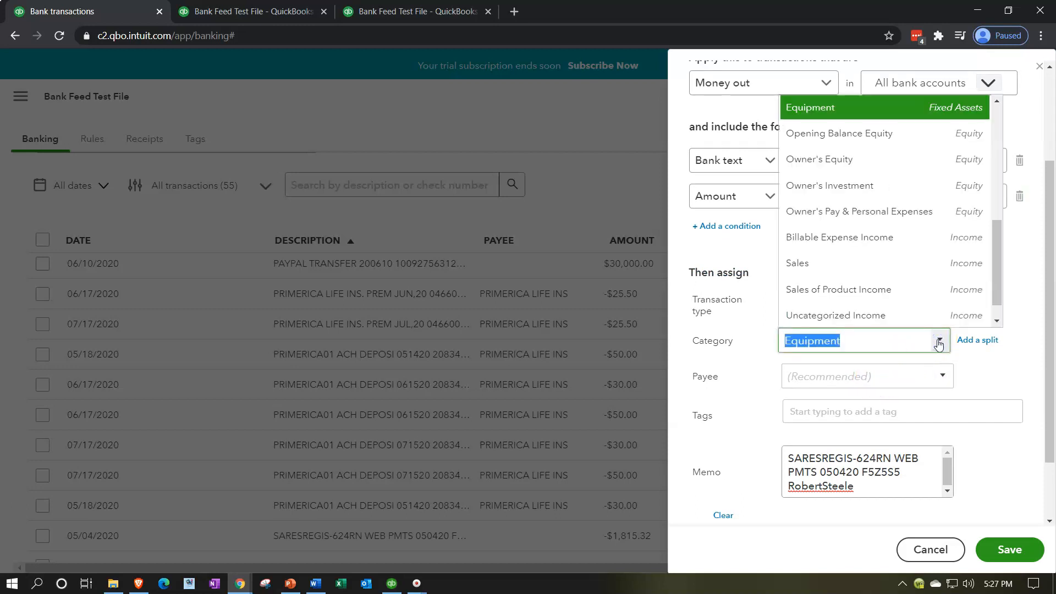
left_click(938, 342)
left_click(995, 228)
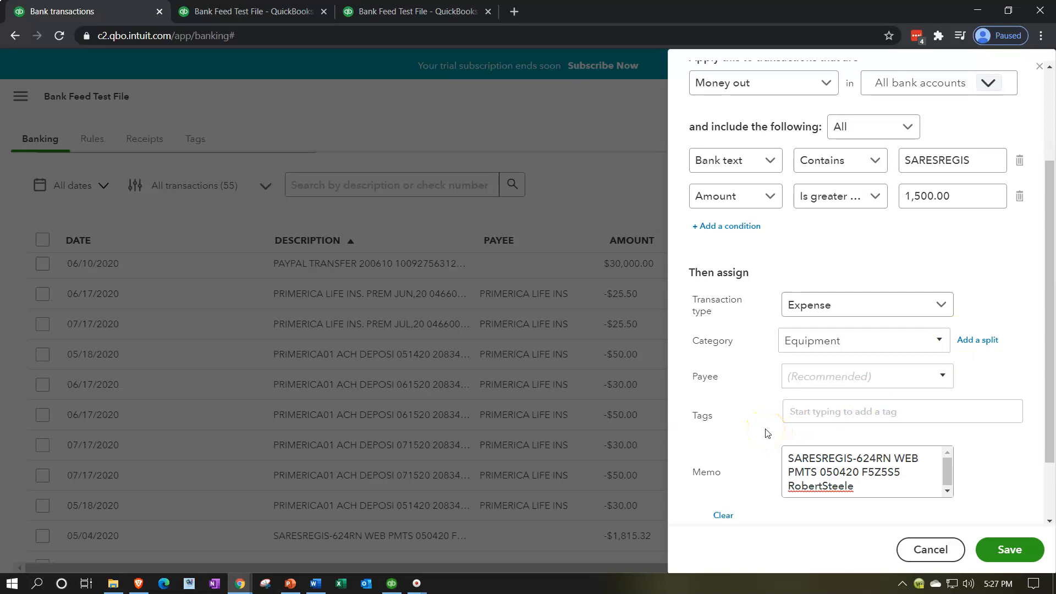
left_click(898, 372)
type("SARESREGIS")
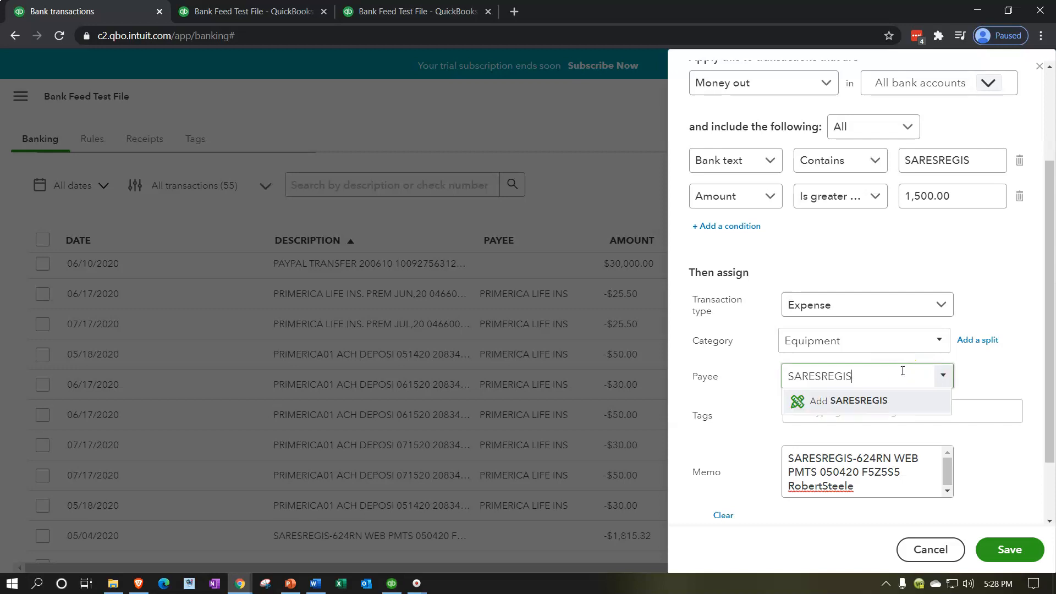
left_click(850, 402)
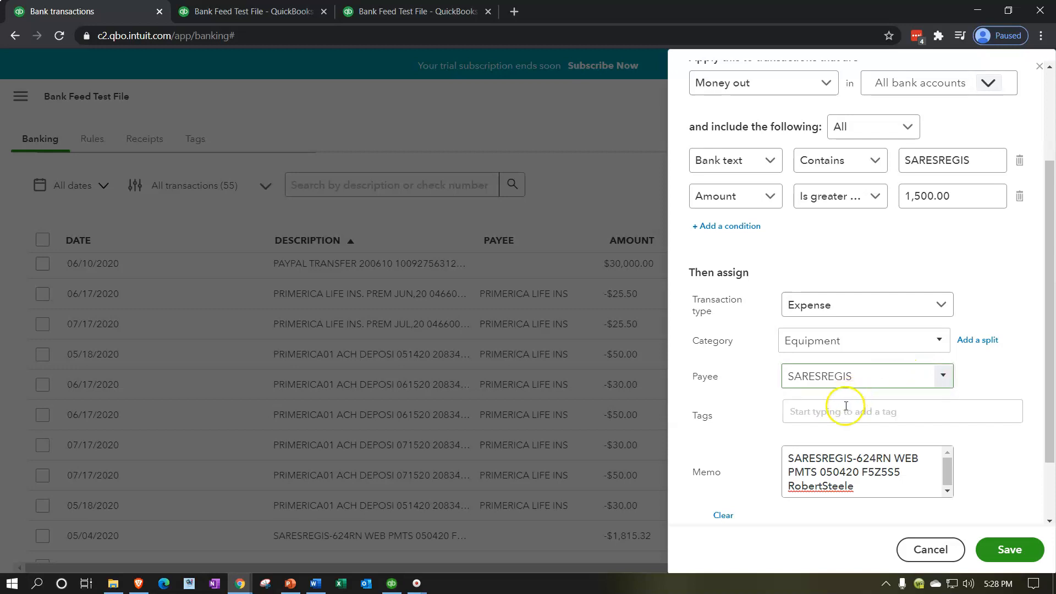
left_click(967, 280)
Leave auto-confirm off and save the SARESREGIS bank rule.
scroll(901, 281, "down", 1)
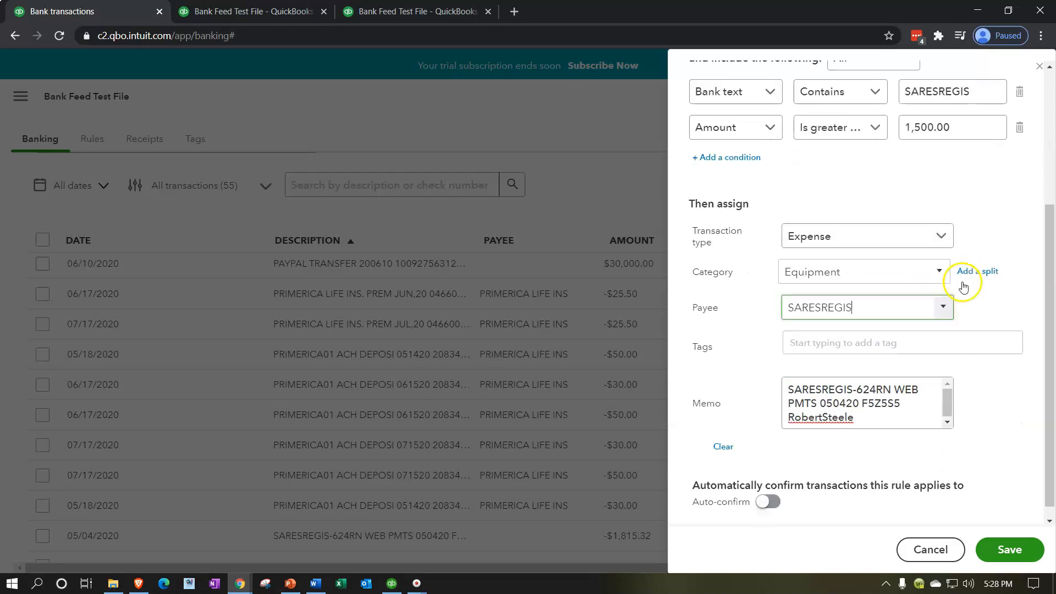
scroll(756, 414, "down", 1)
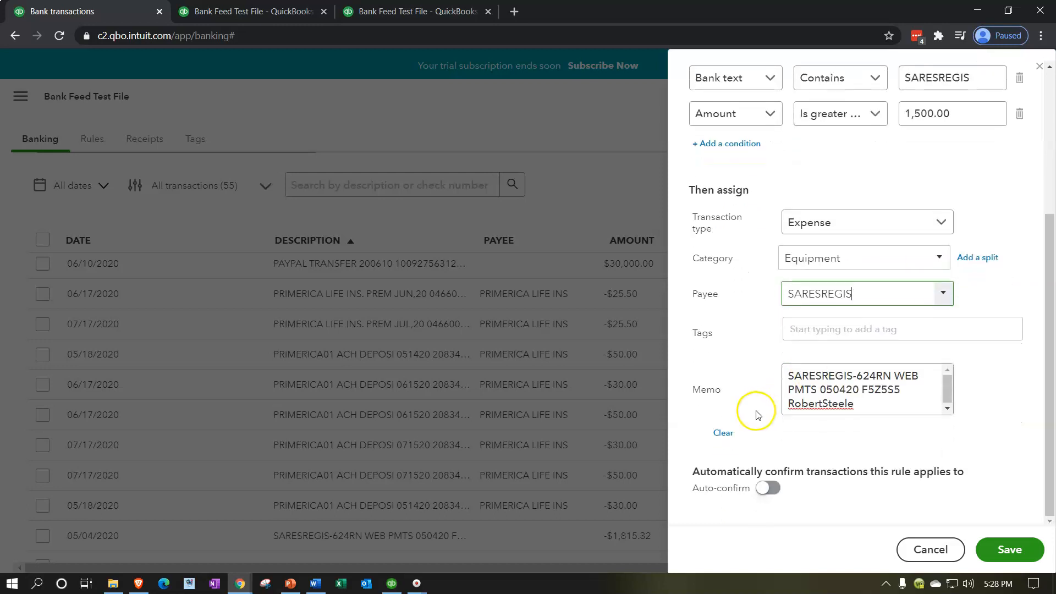
left_click(761, 507)
left_click(998, 553)
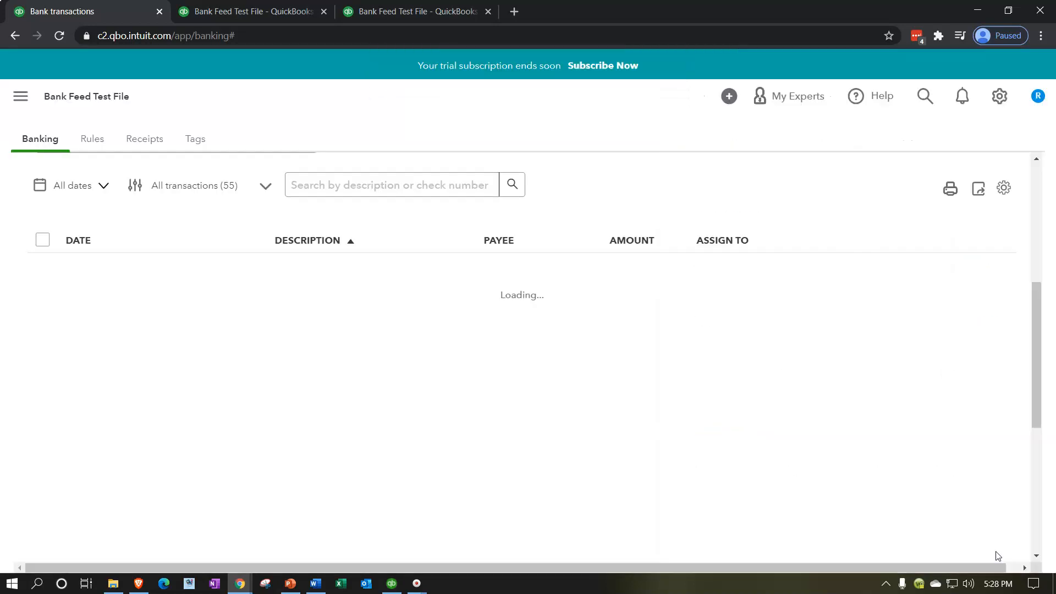
Find the SARESREGIS payments in the bank feed and confirm the 05/04/2020 one as Equipment.
scroll(482, 379, "down", 1)
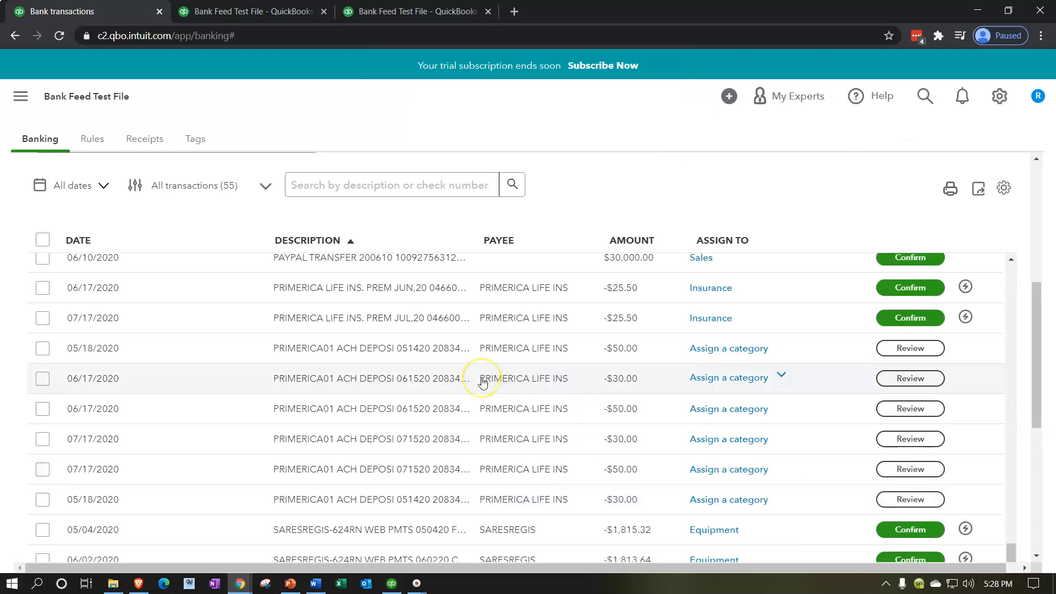
scroll(483, 382, "down", 3)
scroll(483, 382, "up", 5)
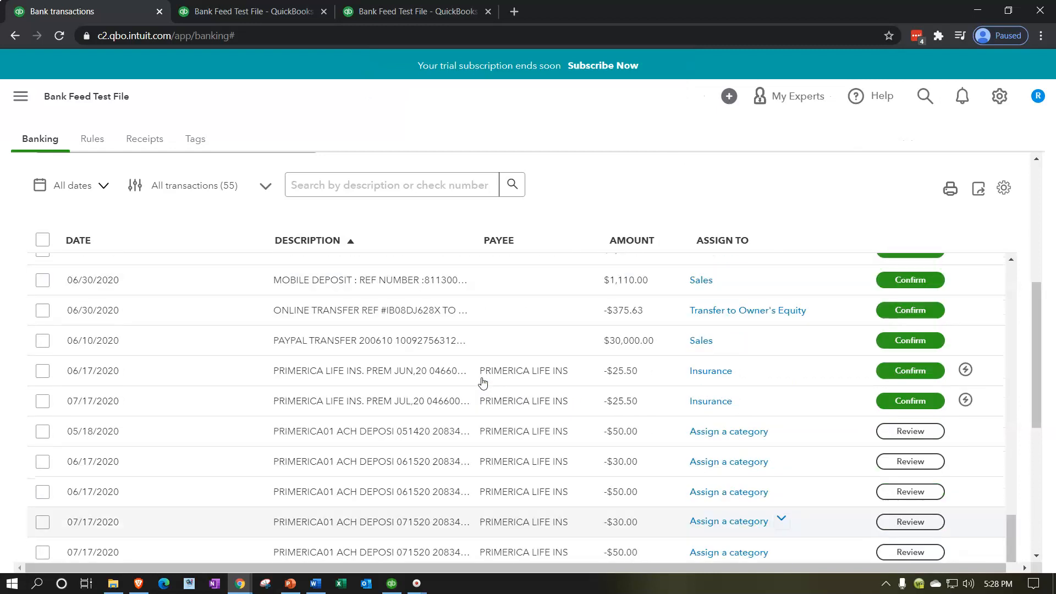
scroll(482, 382, "down", 1)
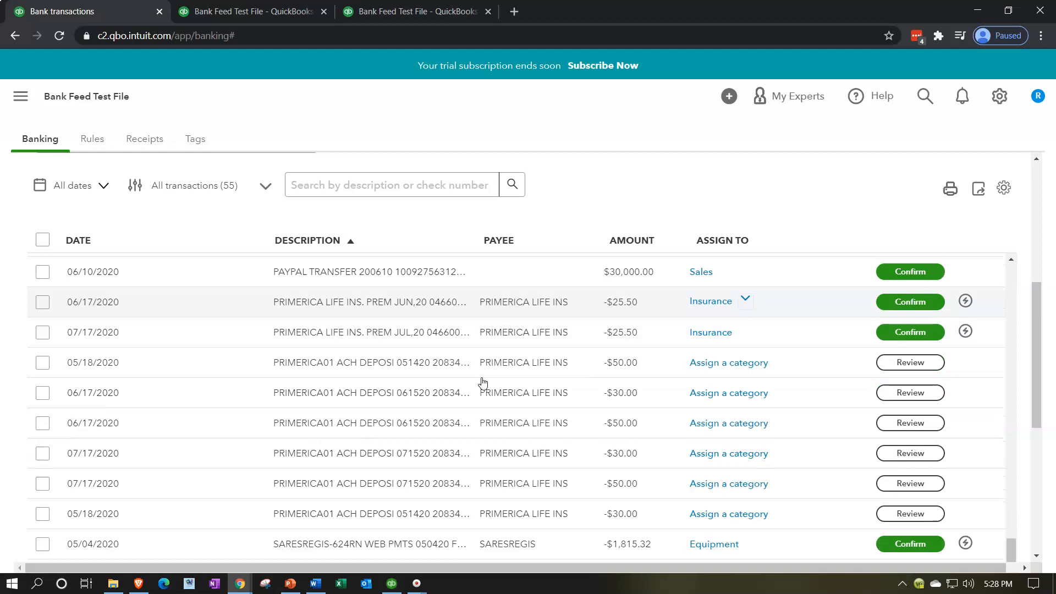
scroll(482, 382, "down", 4)
mouse_move(967, 333)
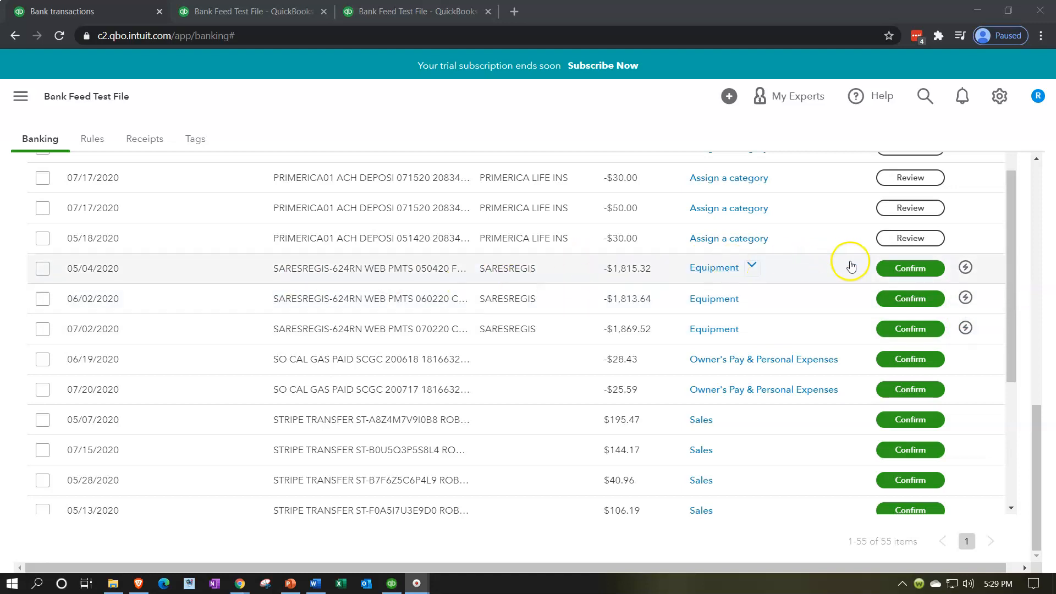
left_click(889, 269)
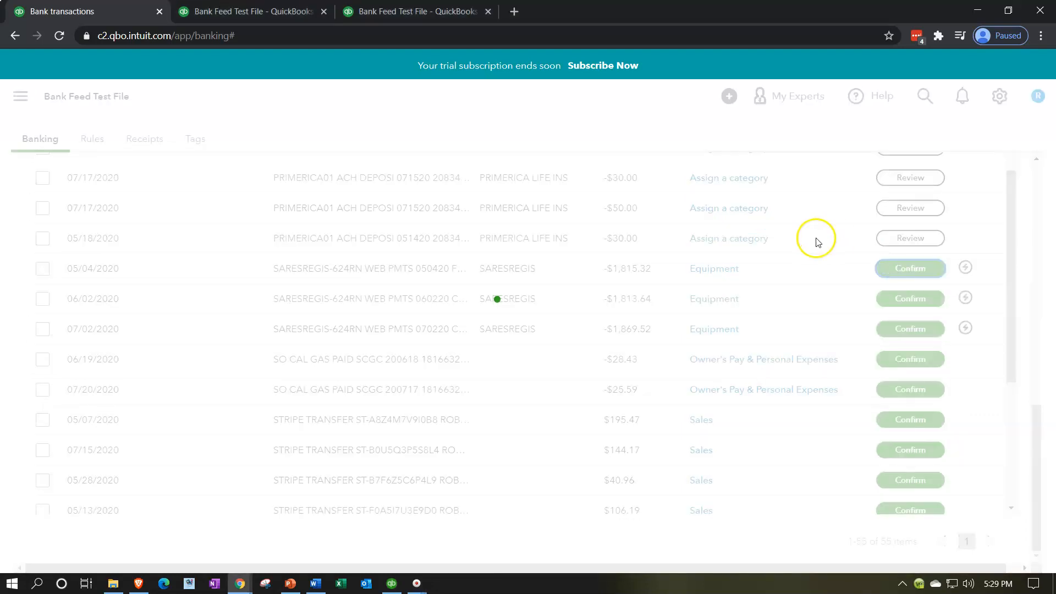
Rerun the balance sheet report and enlarge the page to 125% to review its asset accounts.
left_click(269, 11)
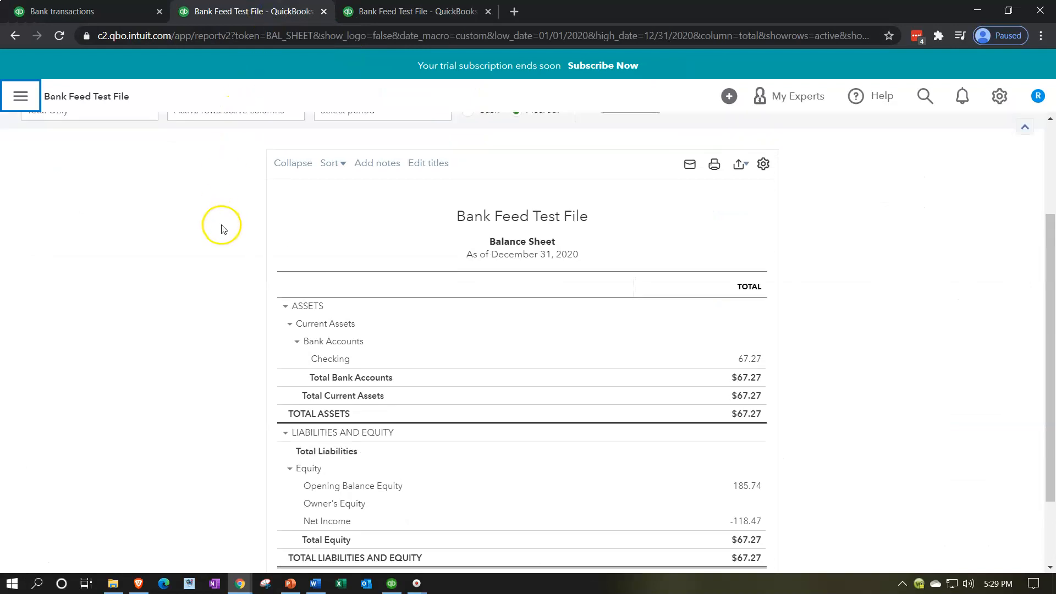
scroll(220, 223, "up", 3)
left_click(646, 213)
scroll(182, 413, "down", 3)
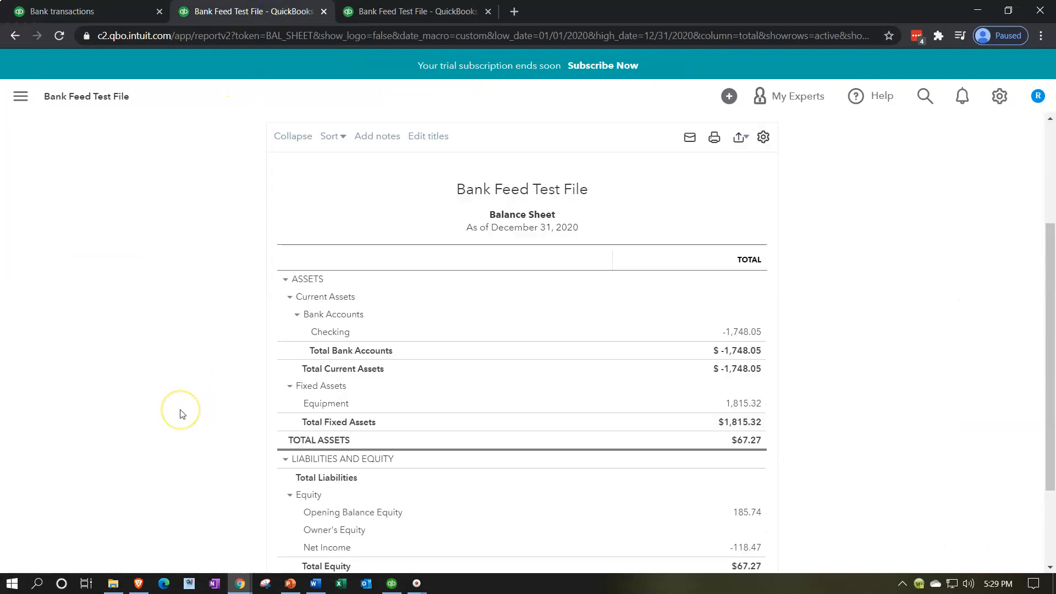
key("ctrl+plus")
key("ctrl+plus")
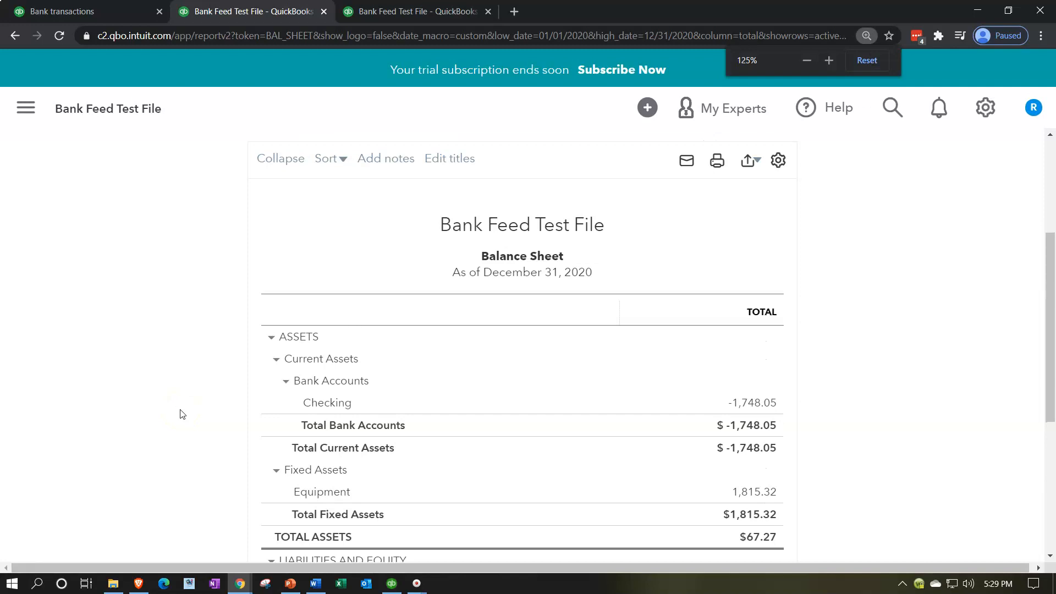
scroll(632, 385, "down", 1)
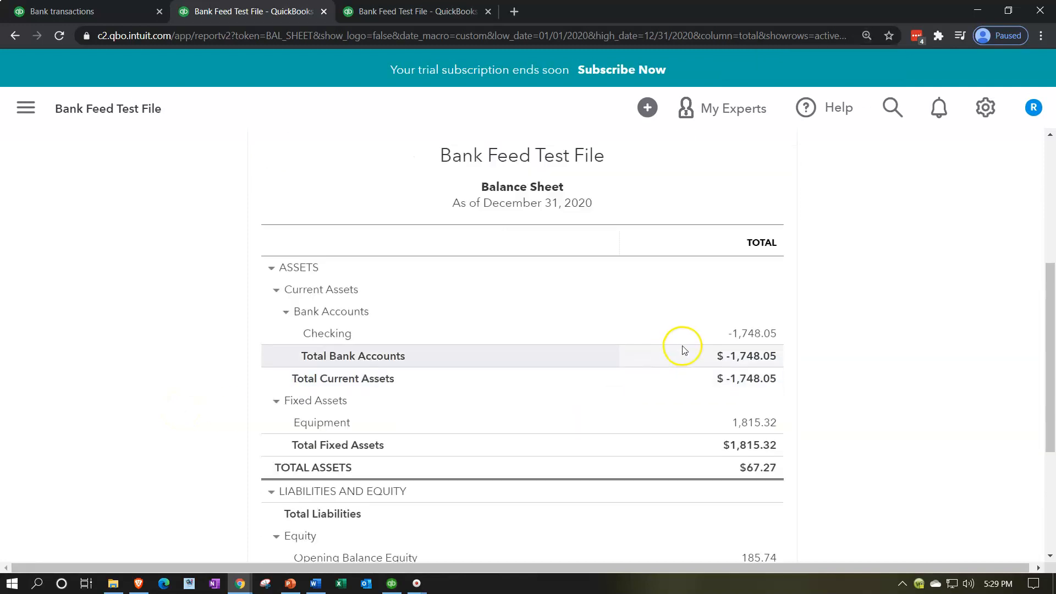
Trace the Checking balance to the 05/04/2020 SARESREGIS expense, inspect its details, and return to the balance sheet.
left_click(751, 334)
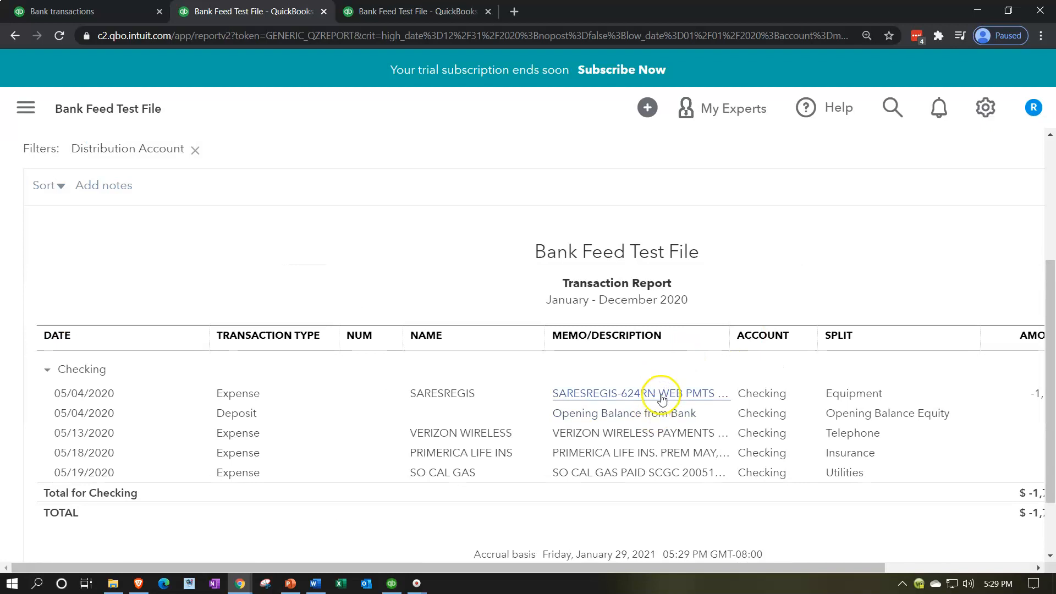
left_click(231, 392)
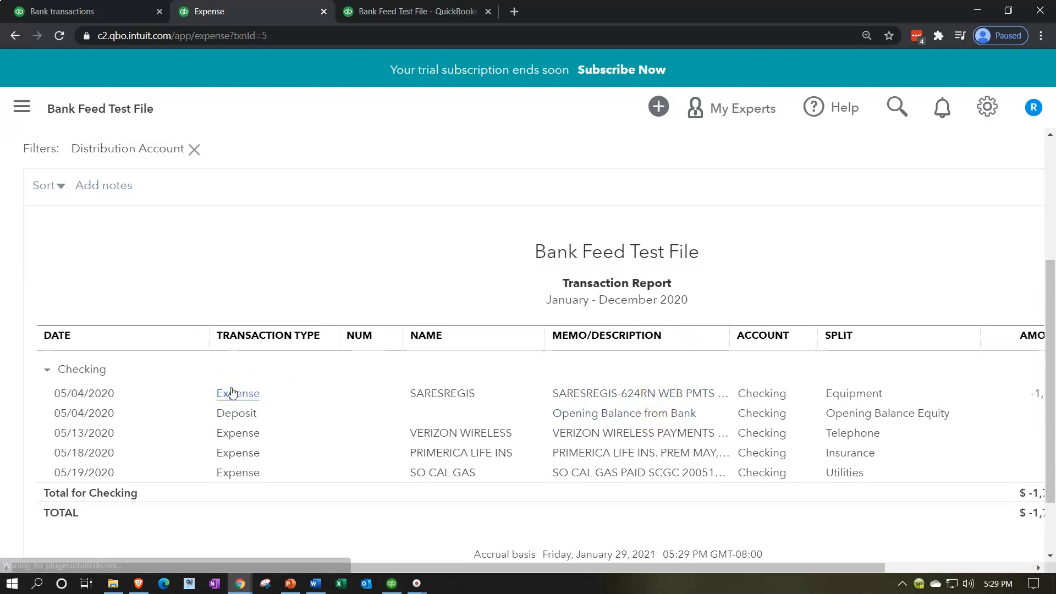
left_click(245, 389)
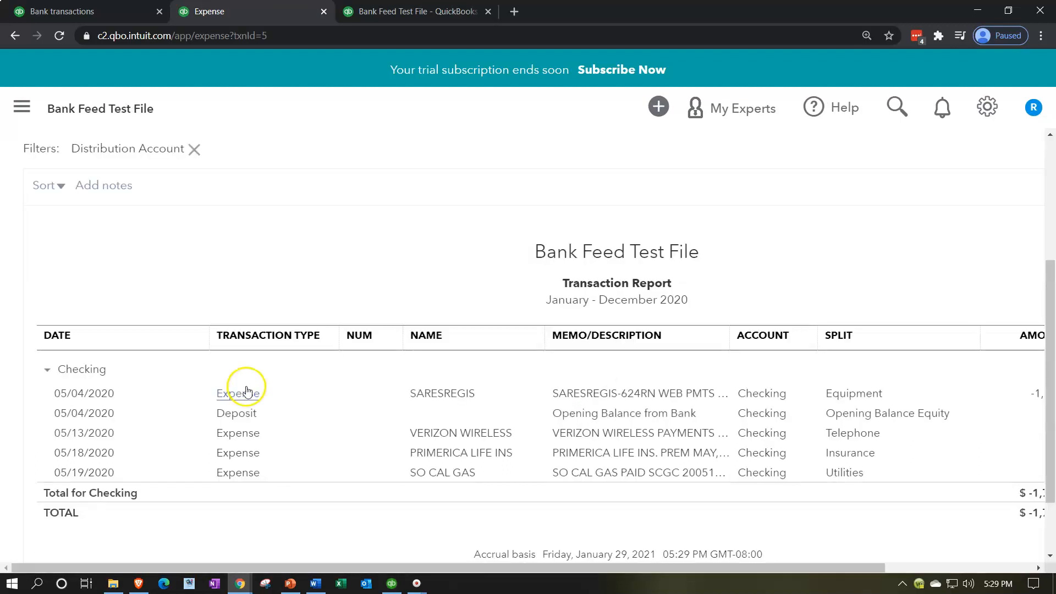
scroll(258, 379, "down", 2)
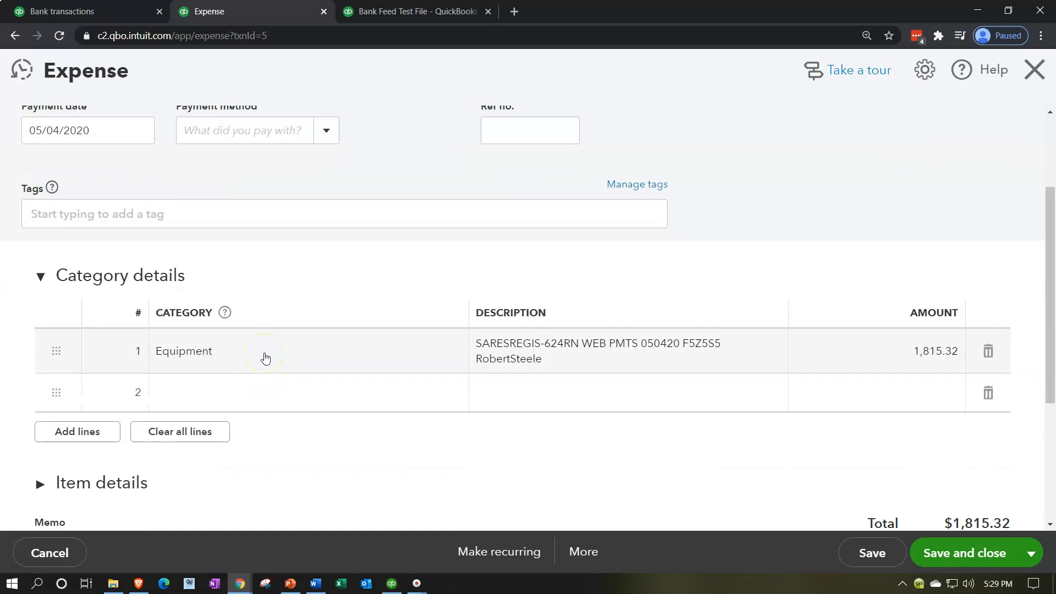
scroll(265, 358, "up", 2)
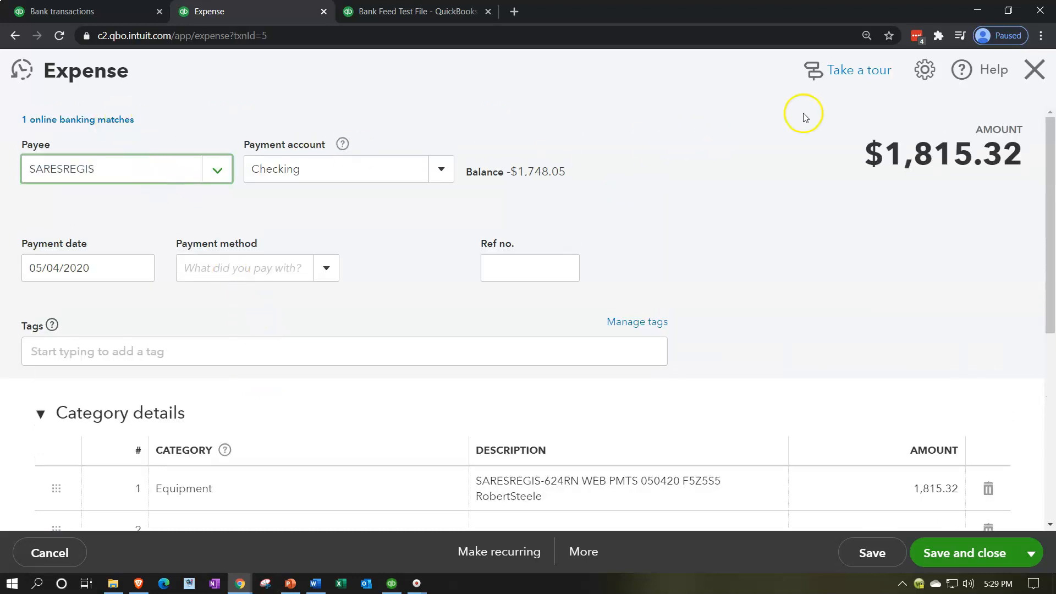
left_click(1032, 72)
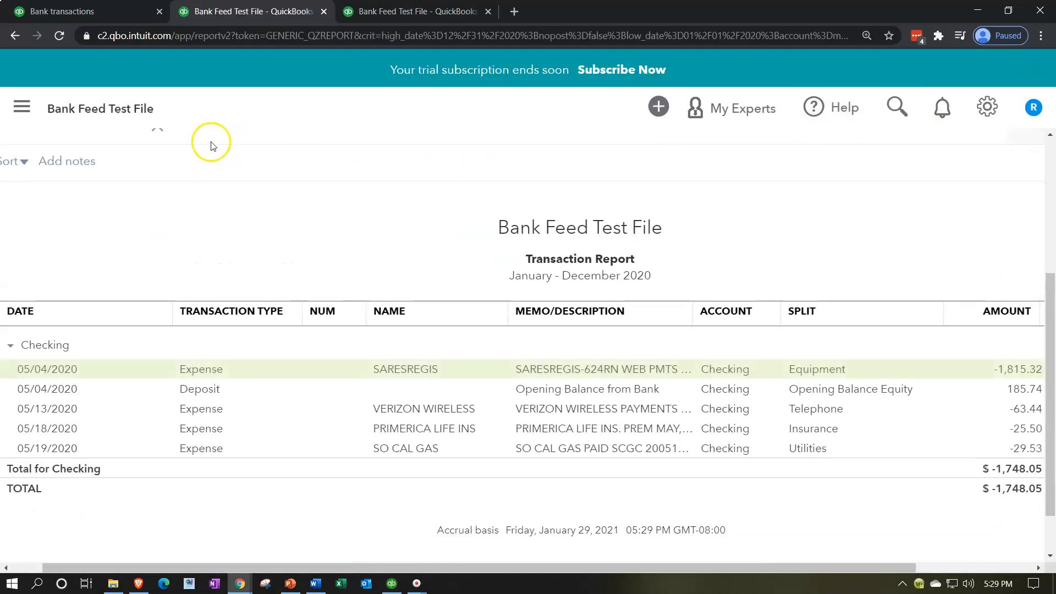
left_click(77, 198)
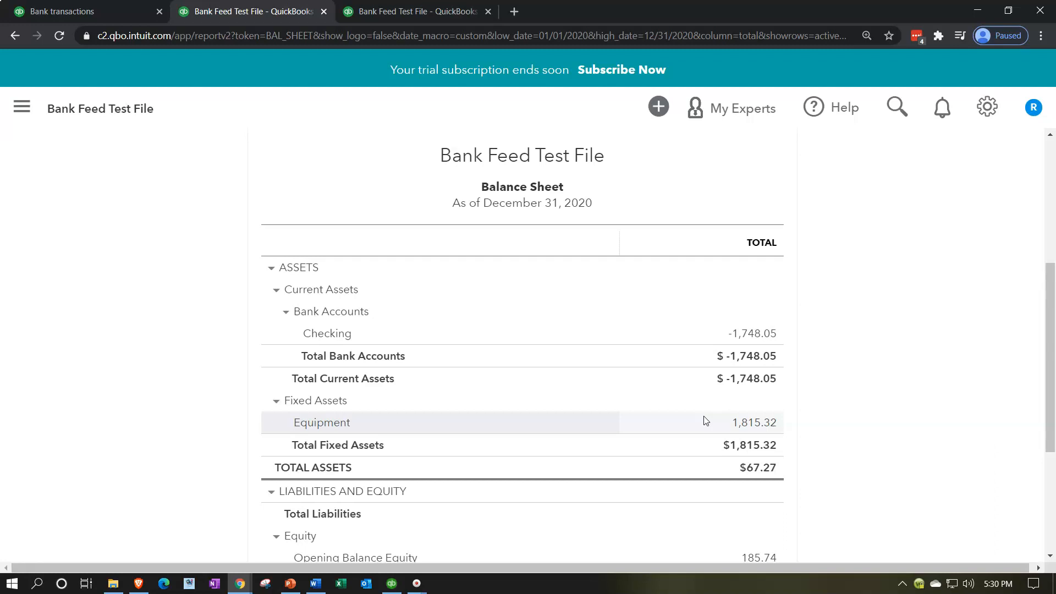
Examine the transactions behind the Equipment balance and return to the balance sheet.
left_click(742, 423)
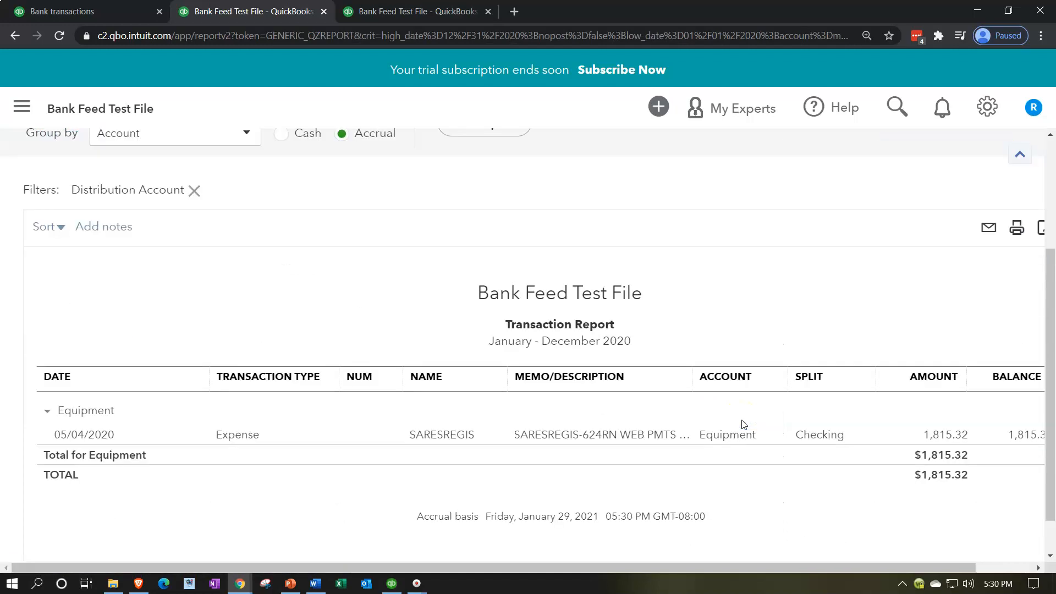
key("ctrl+minus")
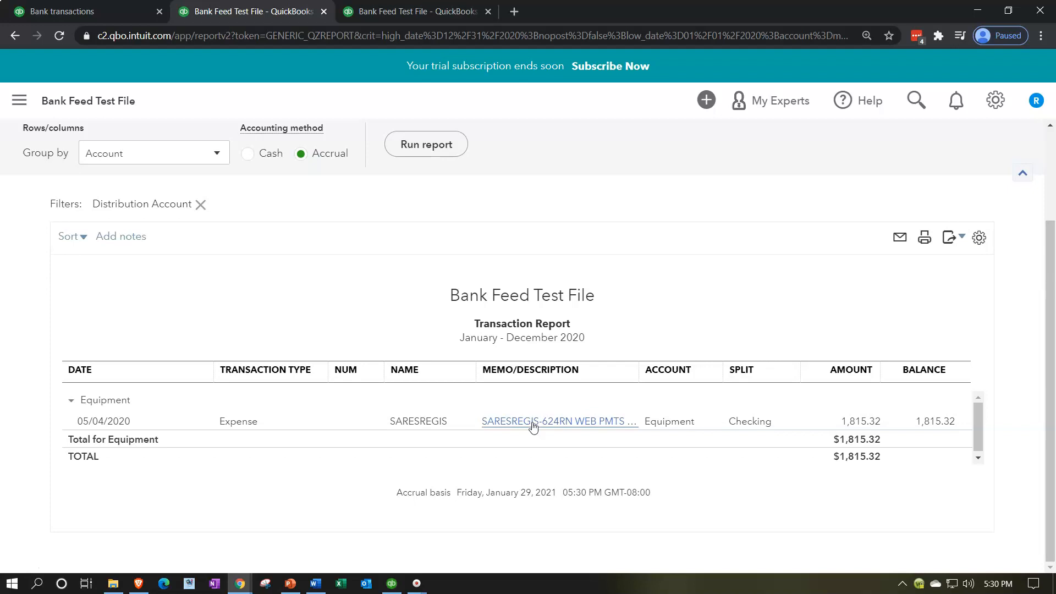
left_click(578, 425)
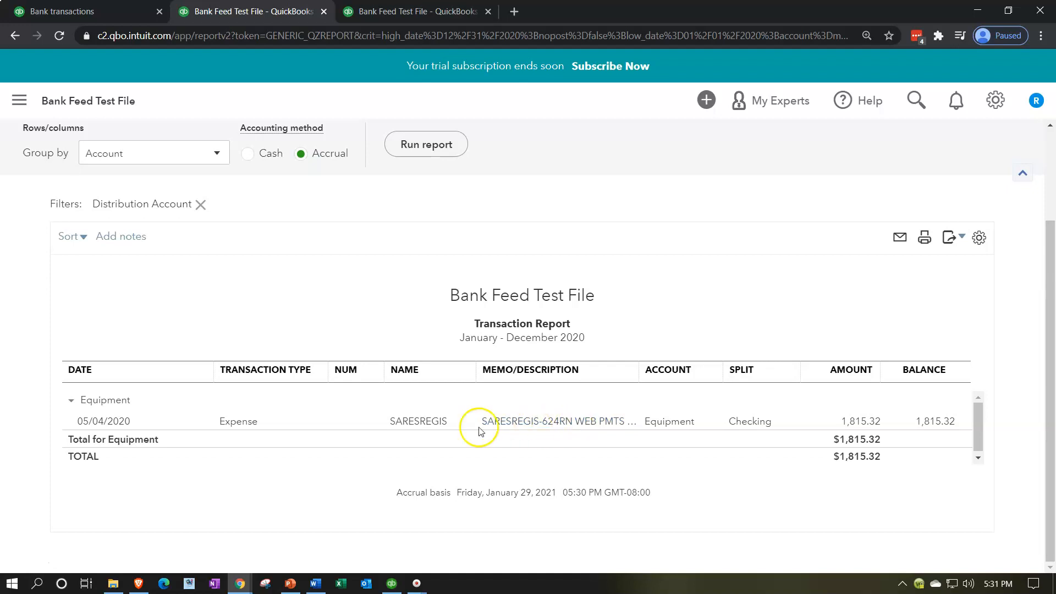
scroll(149, 419, "up", 3)
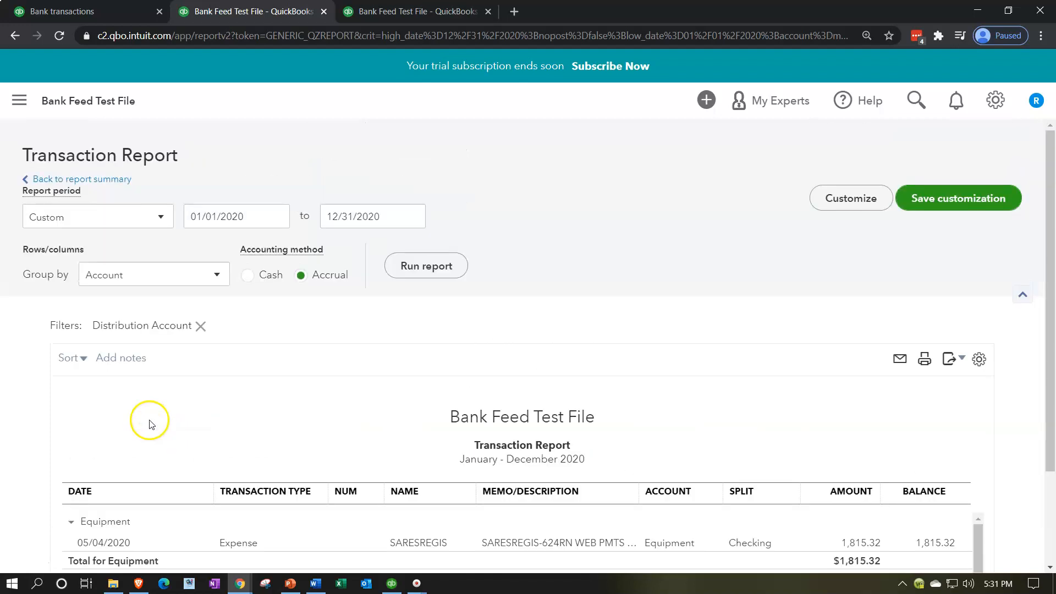
left_click(111, 187)
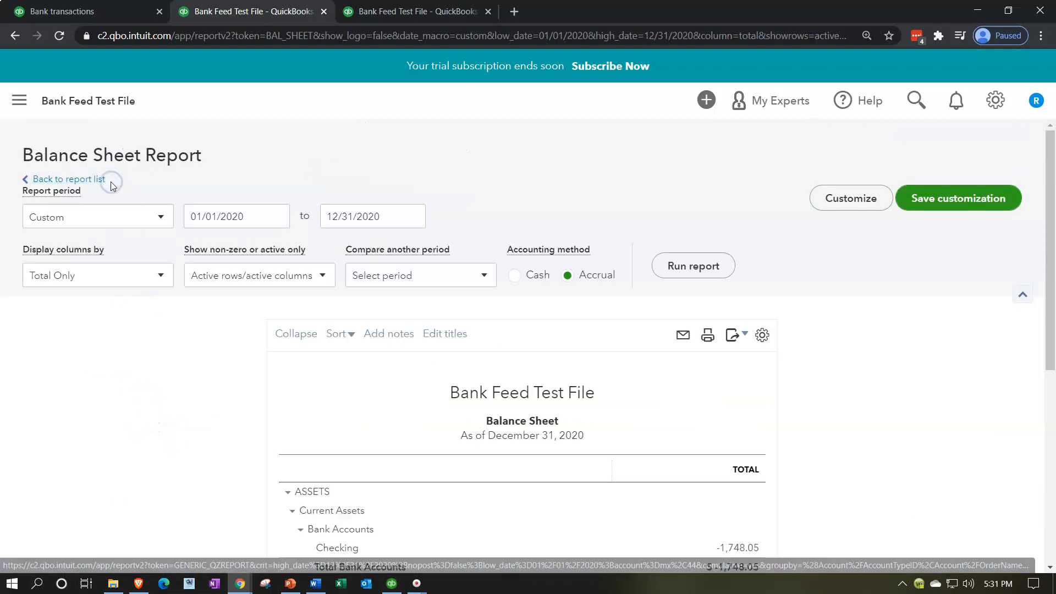
scroll(438, 313, "down", 5)
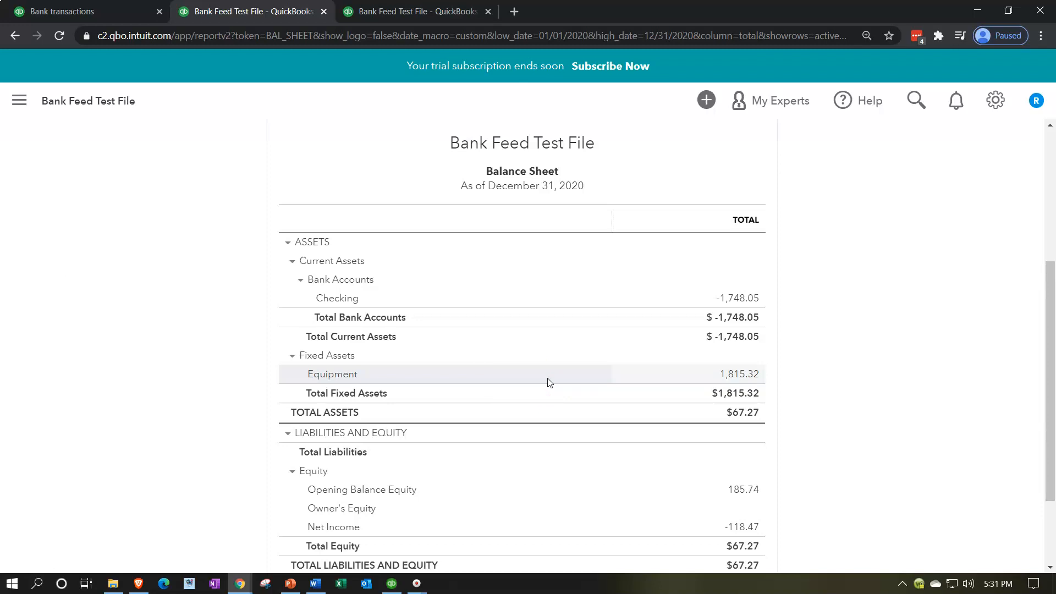
Rerun the profit and loss report and review its expense accounts.
left_click(417, 11)
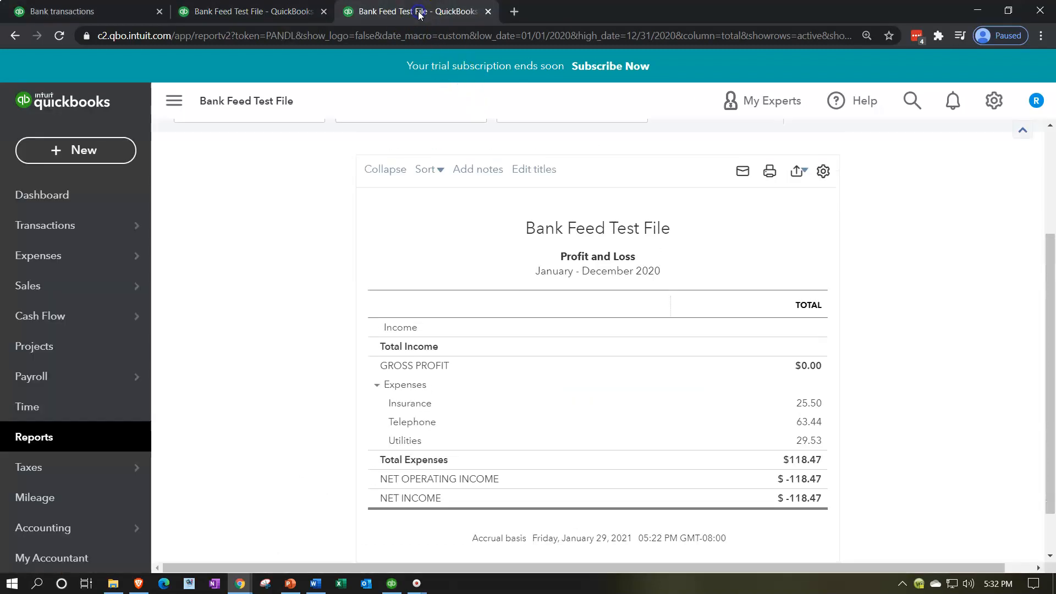
scroll(550, 270, "up", 3)
left_click(829, 269)
scroll(754, 302, "down", 3)
scroll(728, 302, "down", 1)
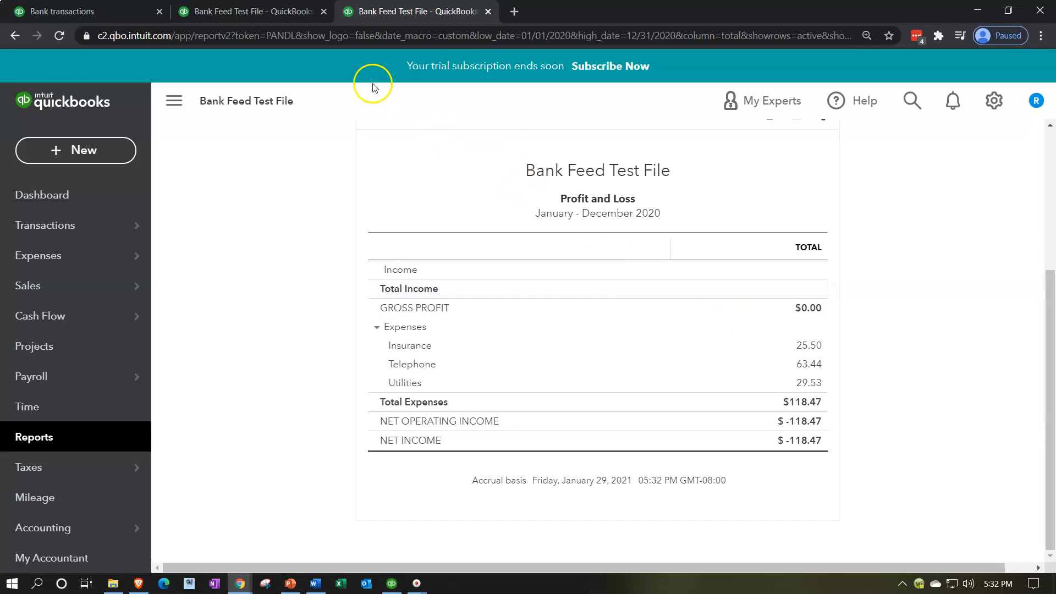
Review the balance sheet's assets and equity against the remaining SARESREGIS payments in the bank feed.
left_click(277, 13)
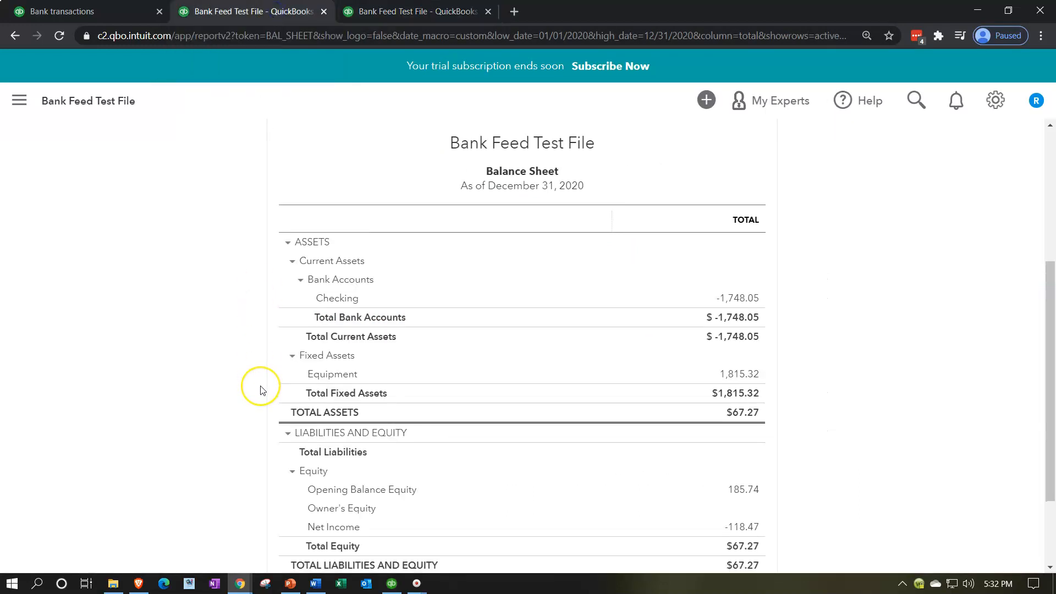
scroll(260, 390, "down", 1)
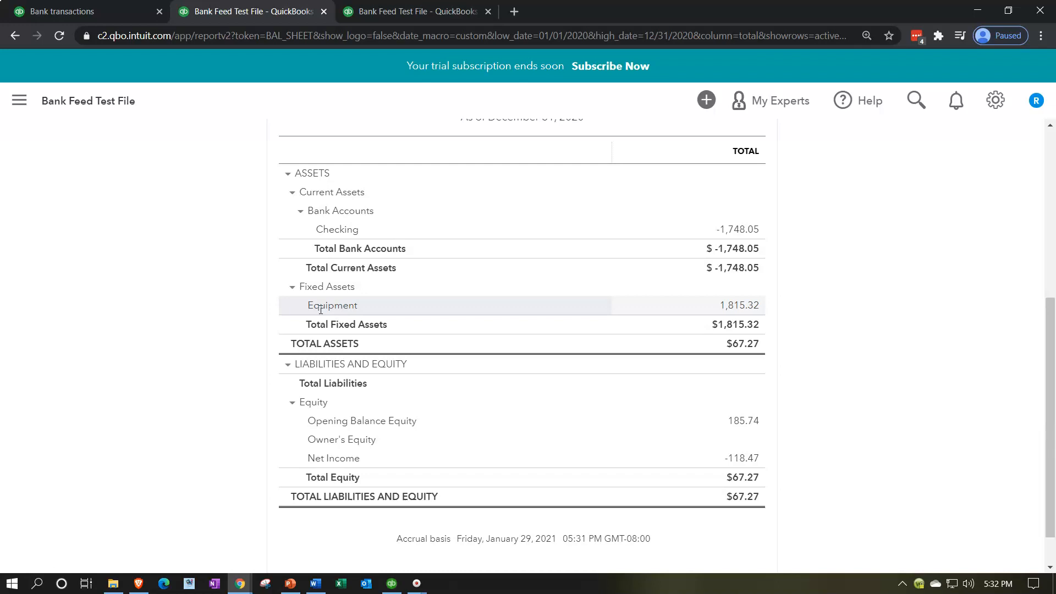
left_click(131, 12)
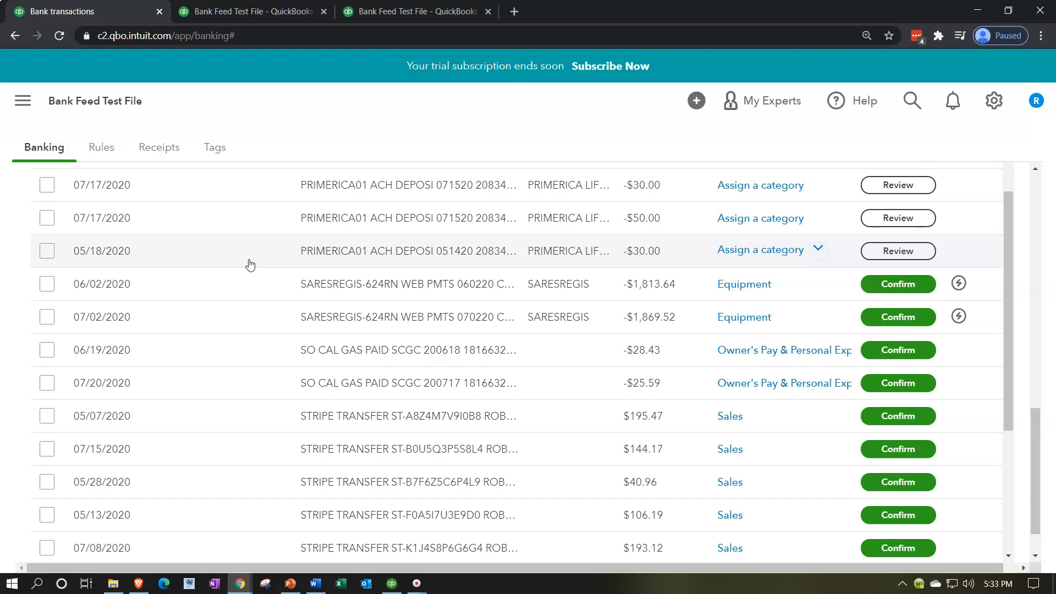
left_click(237, 16)
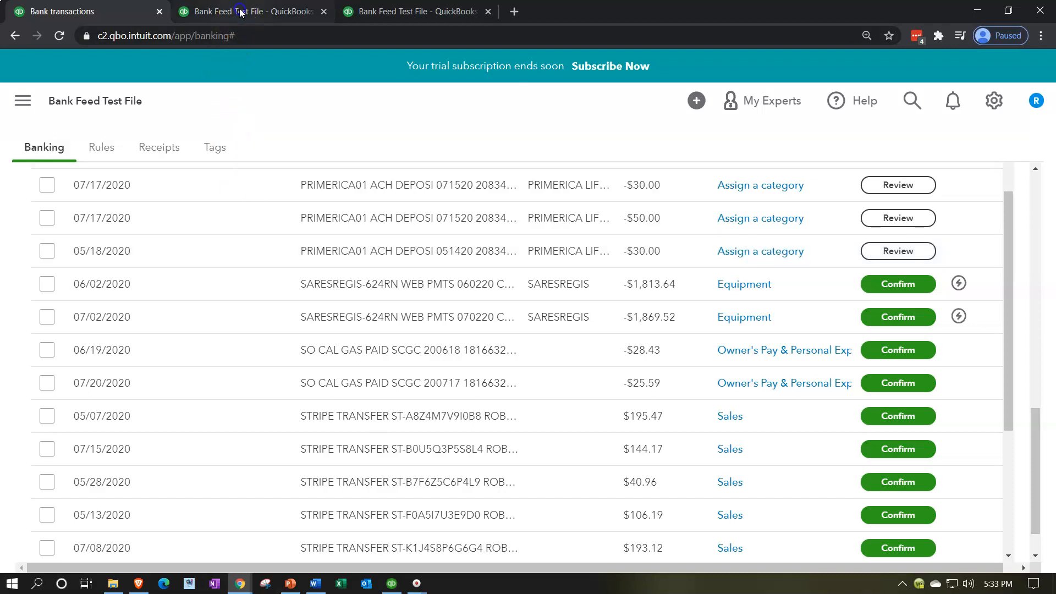